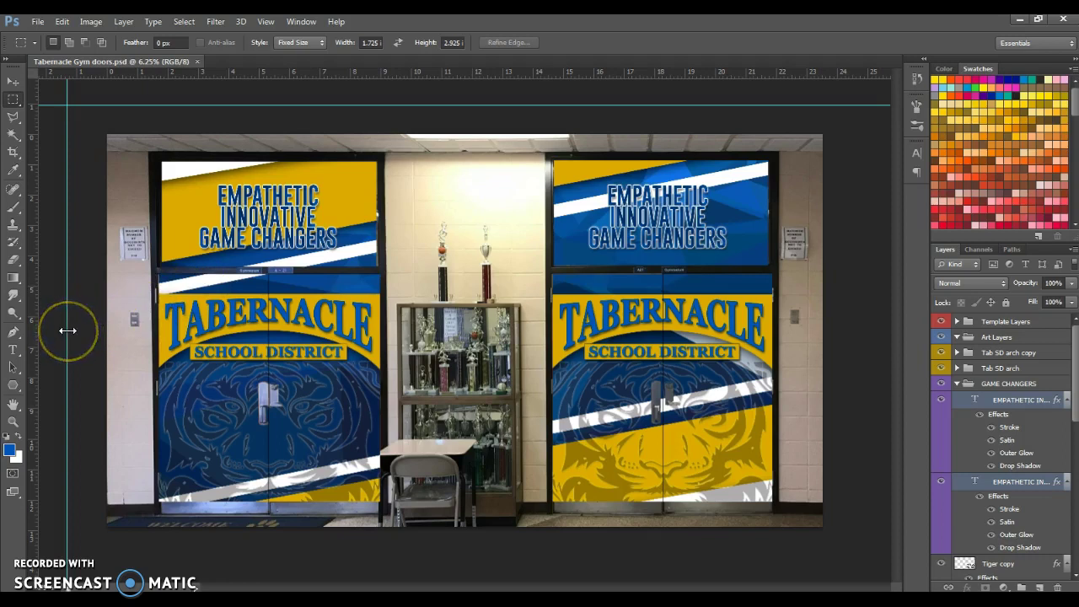
Step: Outline both door frames with guides: vertical ones along each frame's sides, horizontal ones along the upper edge, transom bar and base
drag(31, 337, 155, 343)
drag(30, 392, 384, 392)
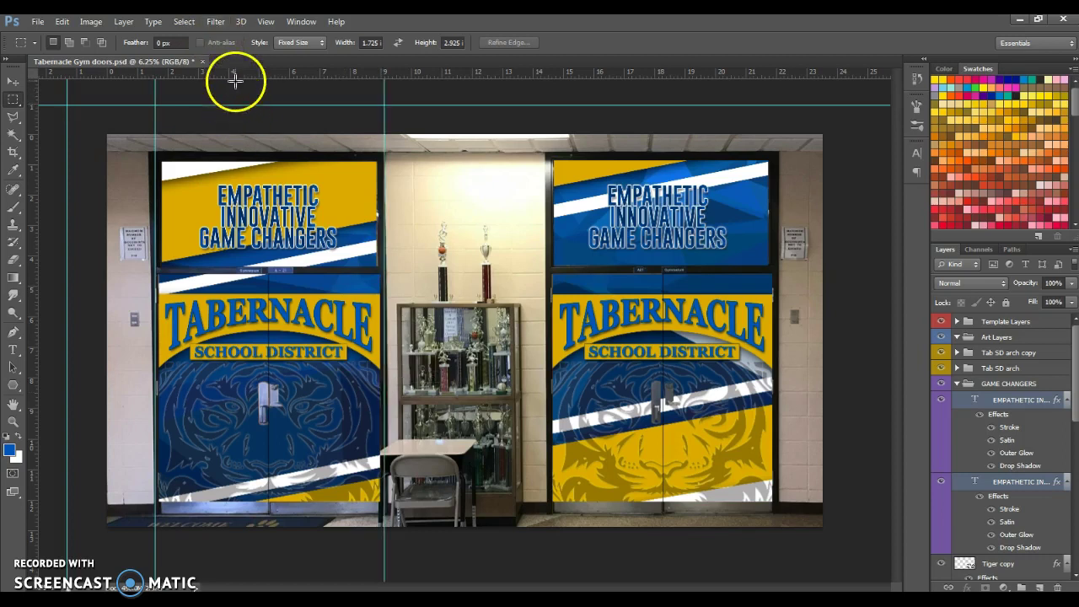
click(14, 82)
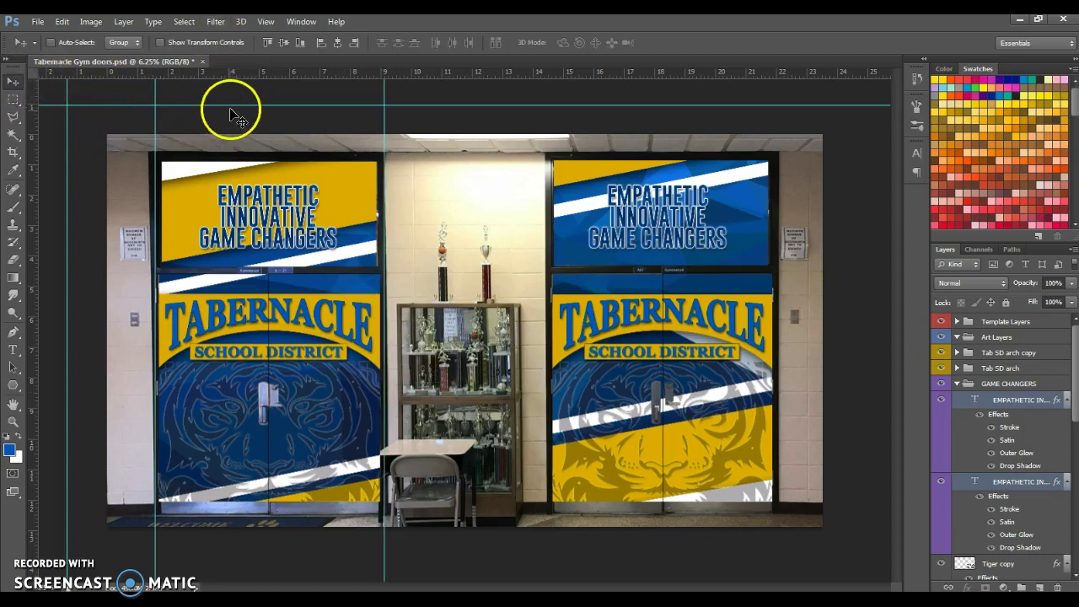
drag(234, 104, 246, 154)
drag(33, 207, 546, 272)
drag(33, 379, 784, 358)
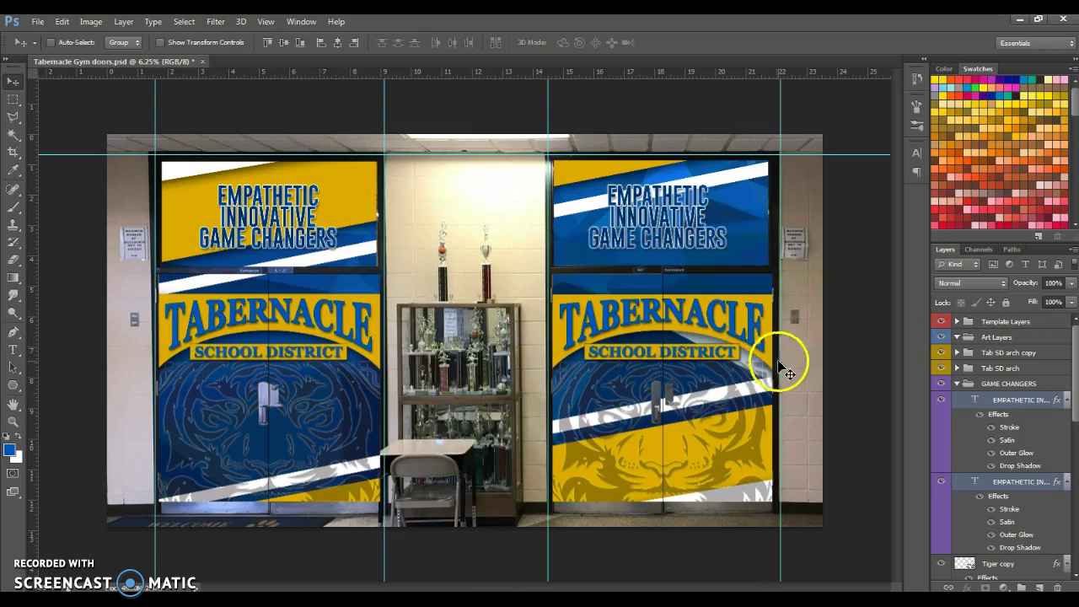
drag(648, 78, 691, 269)
drag(472, 77, 630, 518)
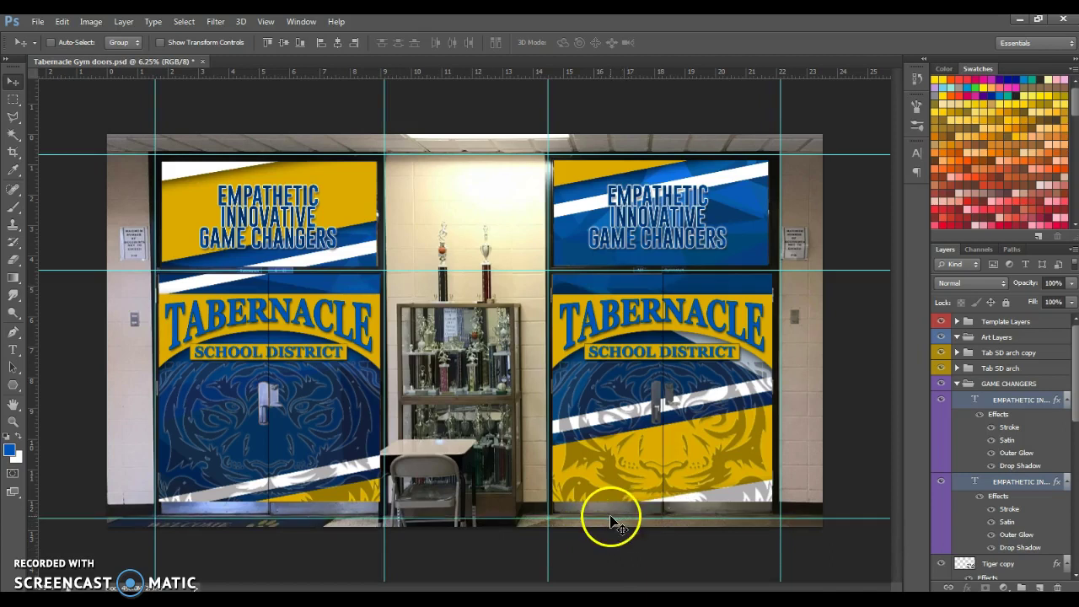
Step: Add vertical guides at the centre of both double doors and align the trophy case's right-hand door guide with its seam
drag(34, 366, 274, 387)
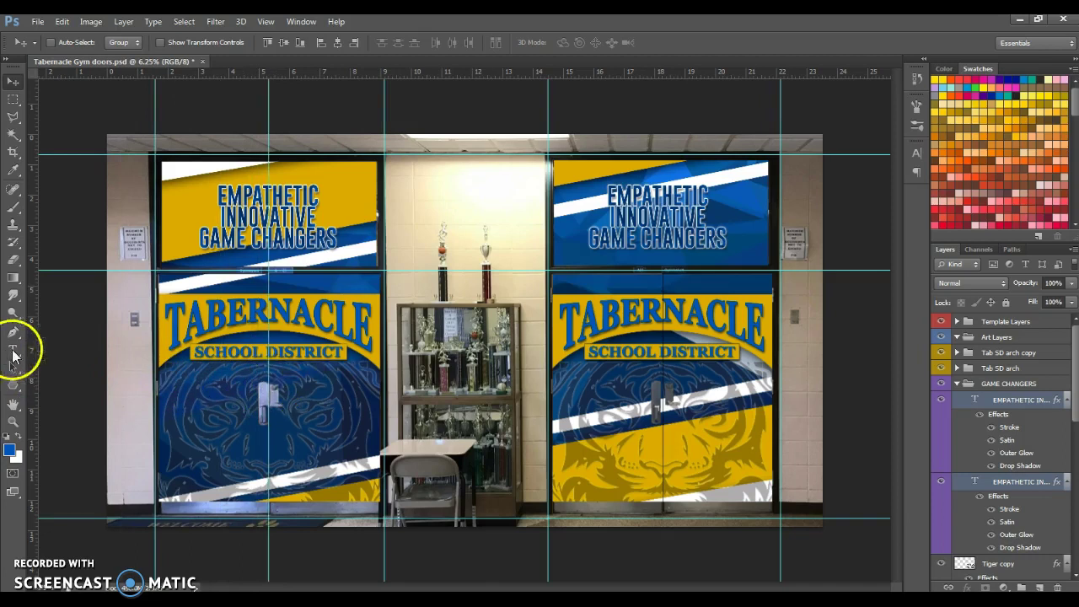
drag(30, 372, 664, 388)
drag(663, 312, 727, 362)
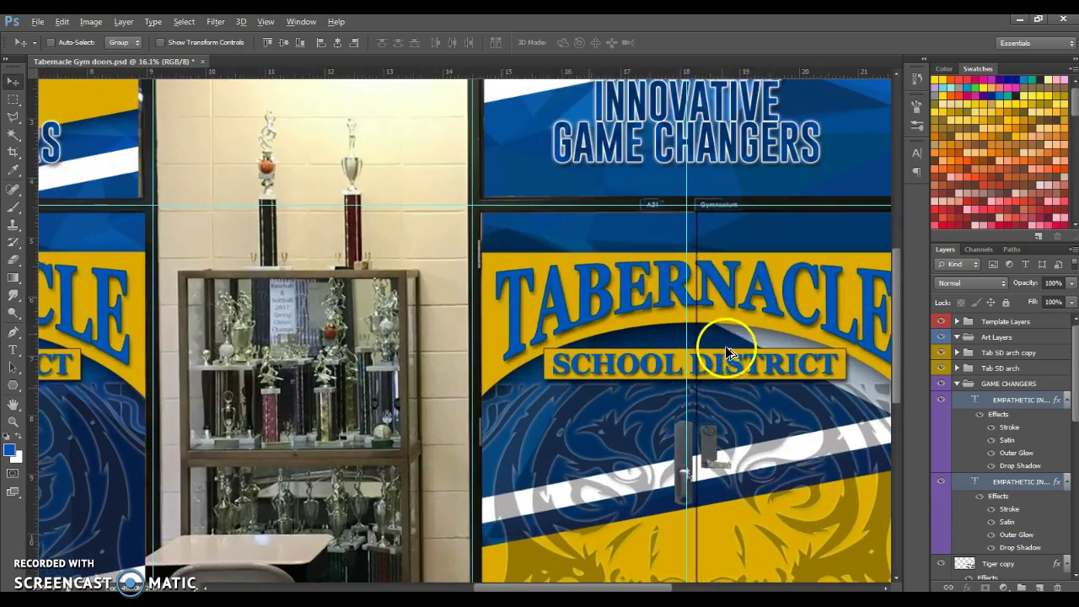
scroll(727, 347, up, 1)
scroll(691, 349, up, 2)
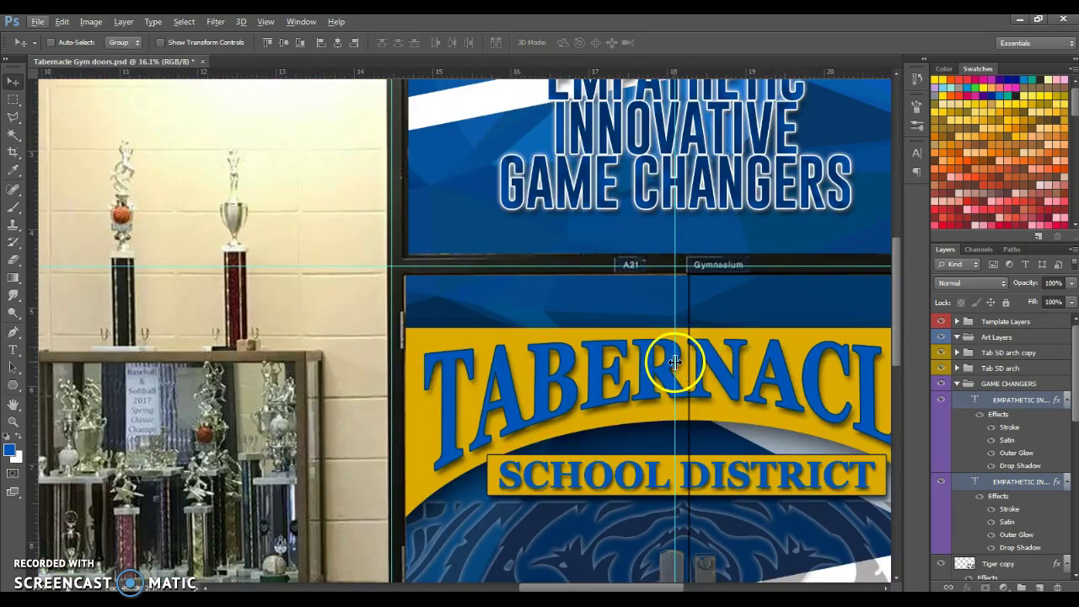
drag(677, 363, 689, 365)
Step: Fine-tune the vertical guide on the left double door so it follows the centre seam
drag(674, 586, 506, 587)
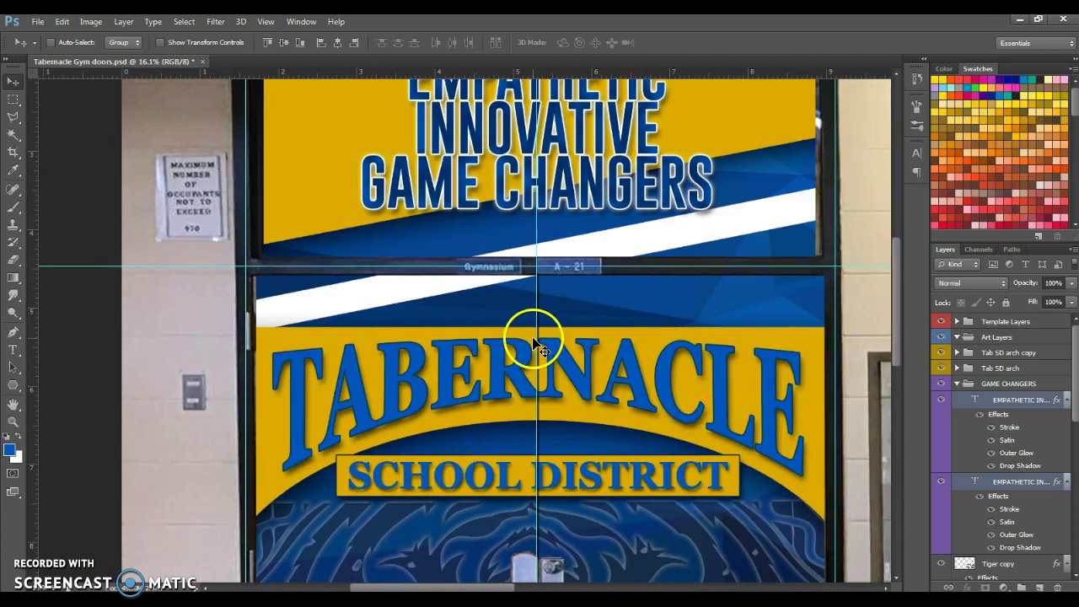
mouse_move(537, 338)
mouse_down()
mouse_move(544, 329)
mouse_move(537, 339)
mouse_up()
scroll(565, 413, up, 3)
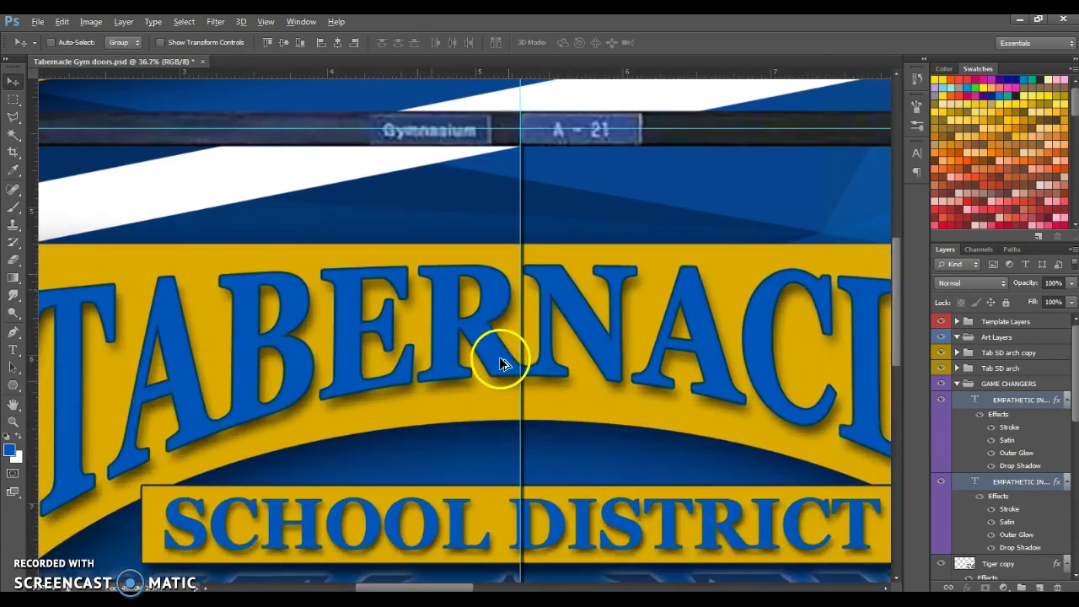
scroll(510, 346, up, 2)
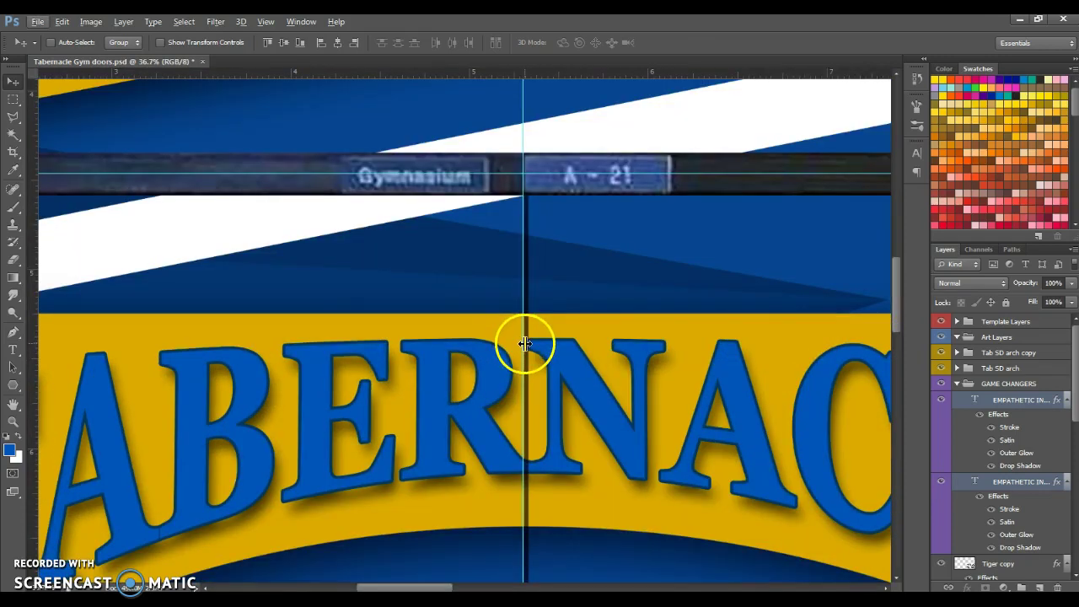
drag(527, 344, 525, 370)
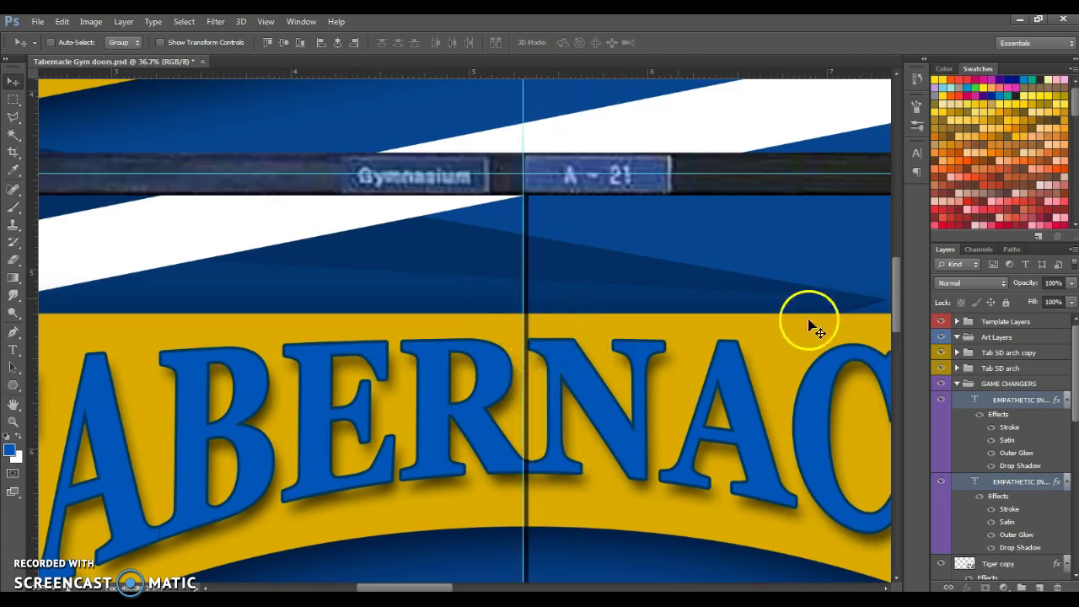
Step: Hide the Template Layers group so only the door artwork is shown with the guides
scroll(389, 282, down, 5)
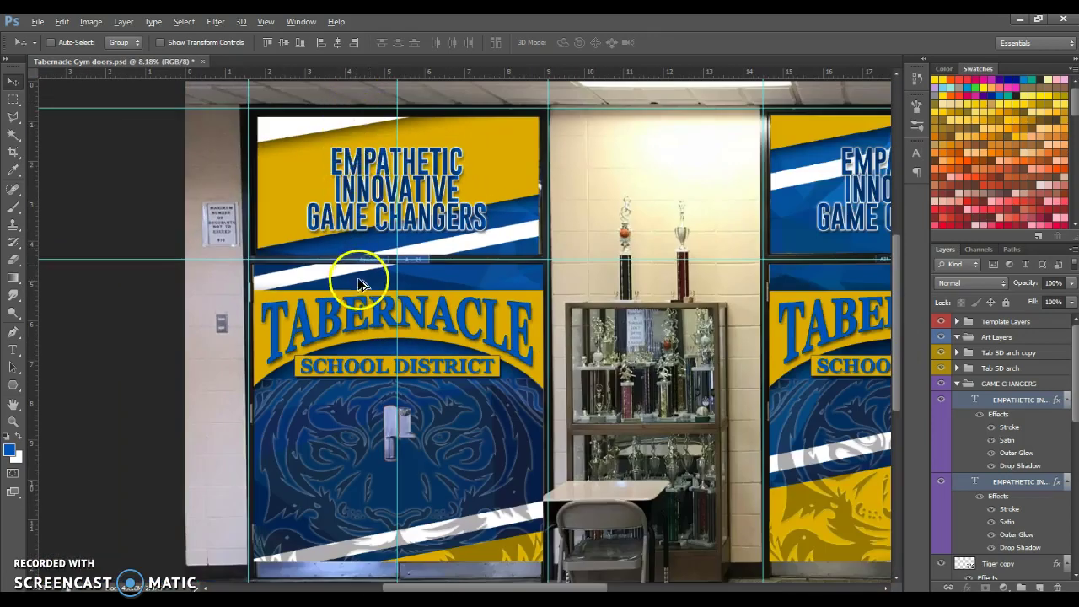
scroll(533, 512, down, 1)
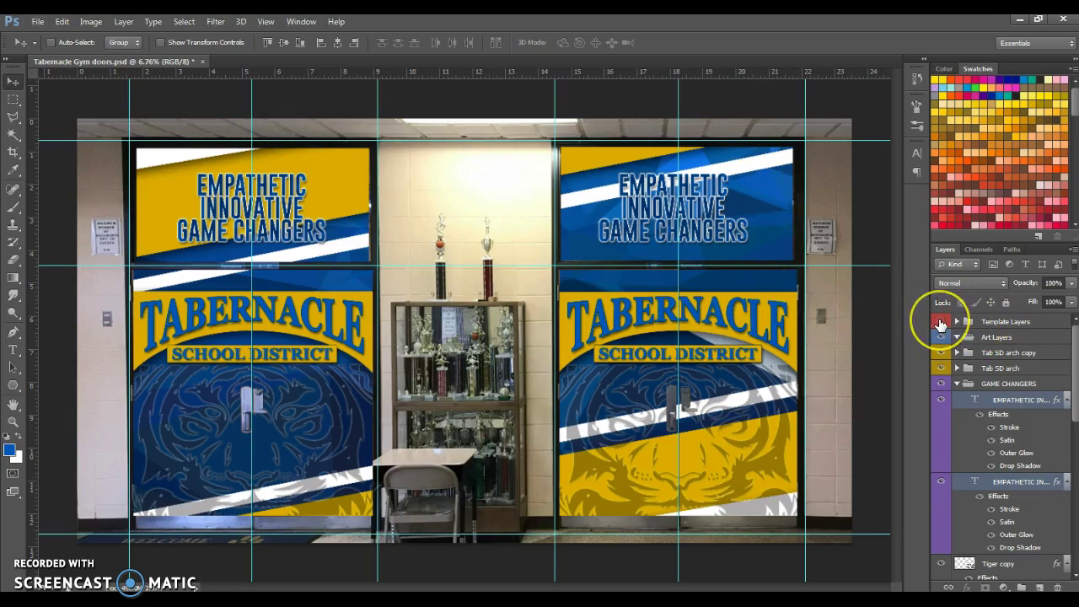
click(940, 322)
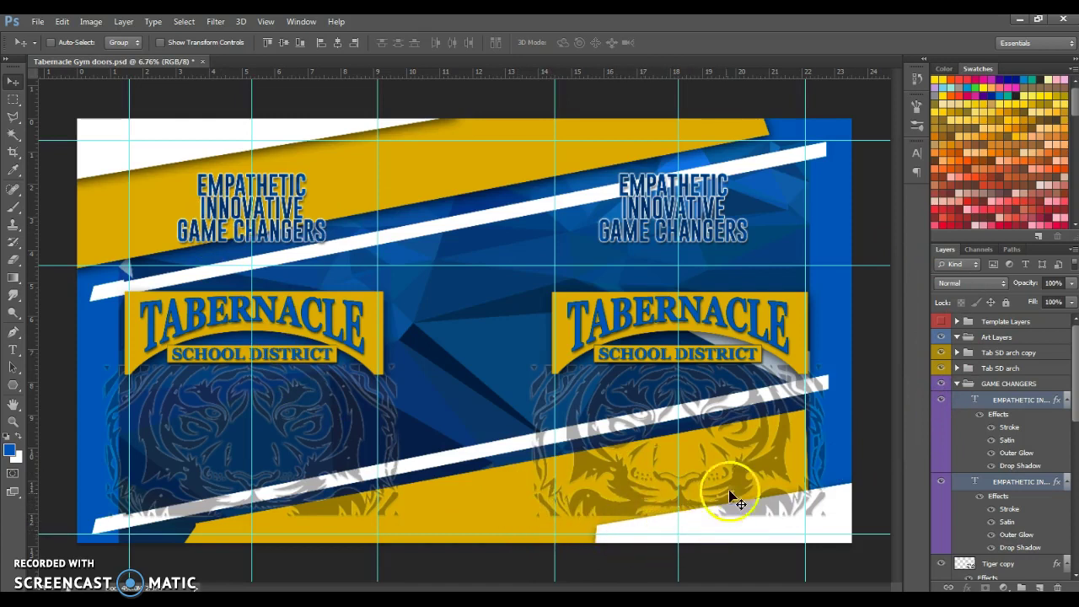
Step: On Layer 5, outline the slanted area at the base of the right double door with the Polygonal Lasso, between the frame guides
drag(1076, 384, 1064, 518)
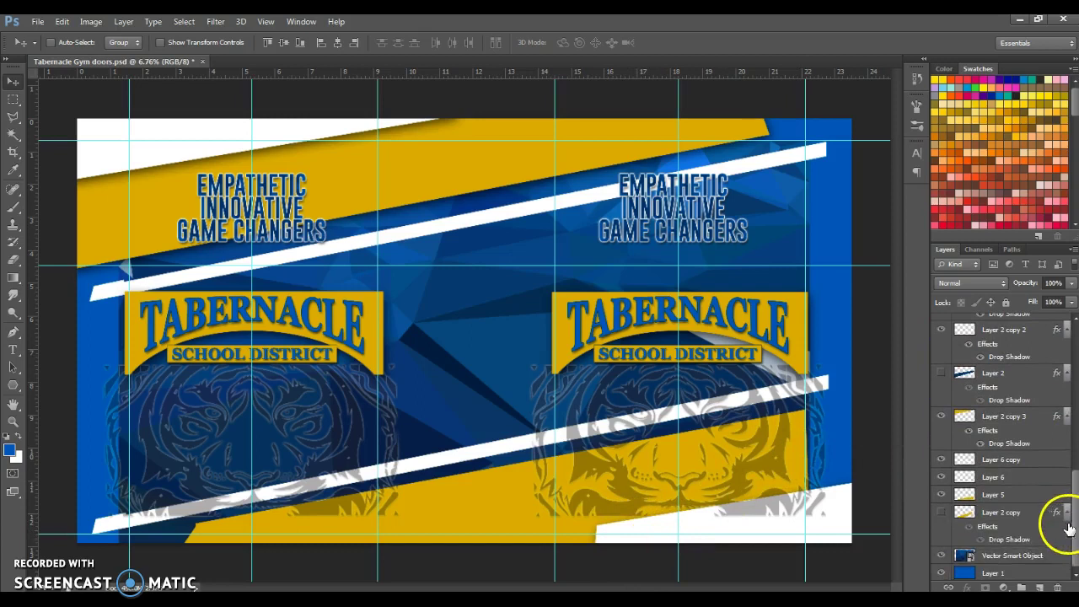
click(997, 495)
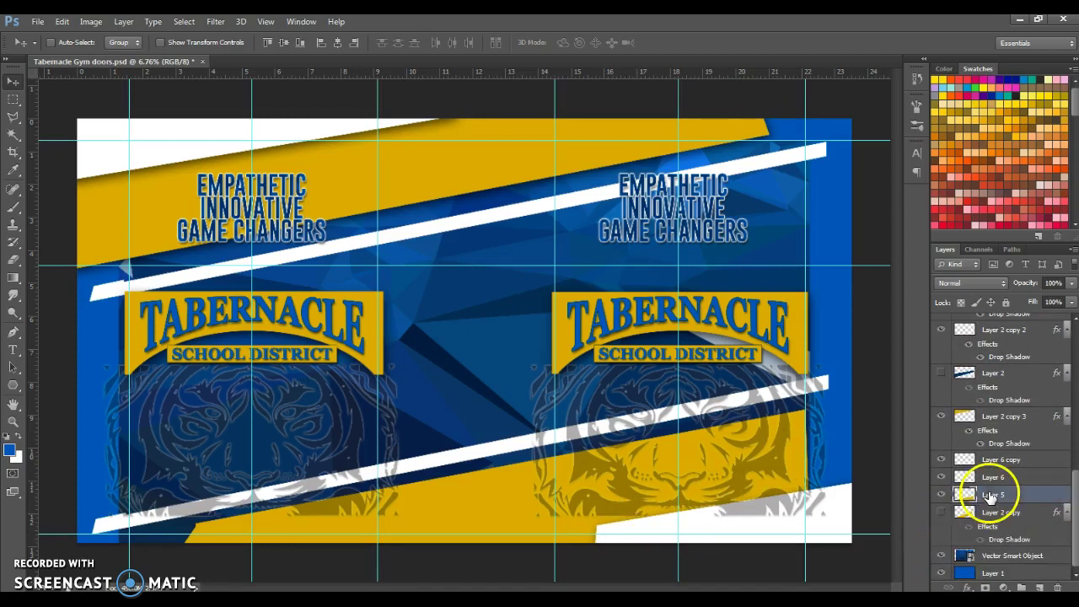
click(941, 497)
click(941, 496)
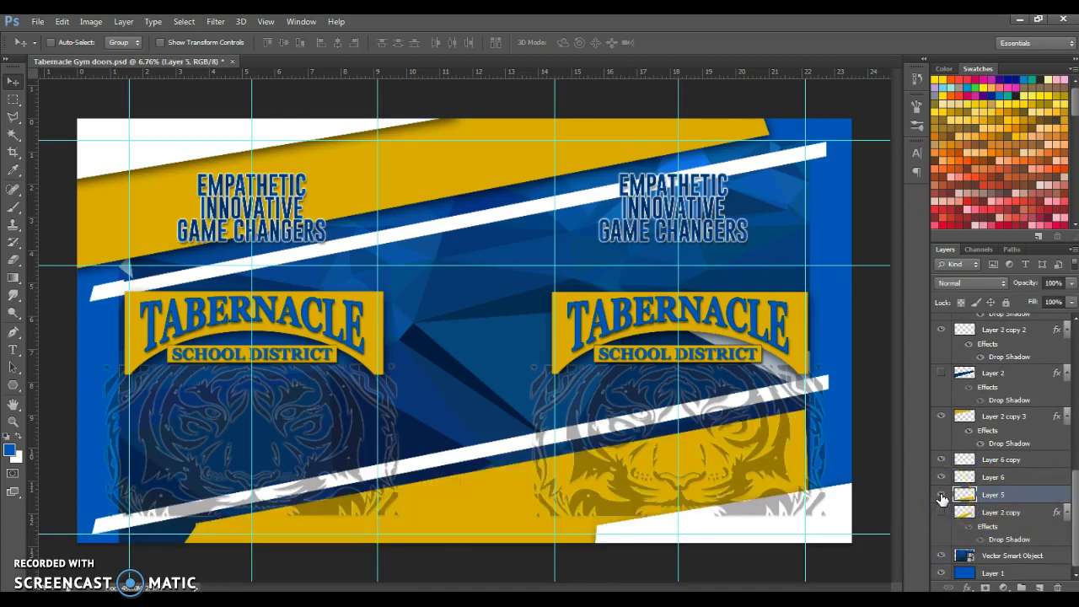
click(941, 511)
click(9, 116)
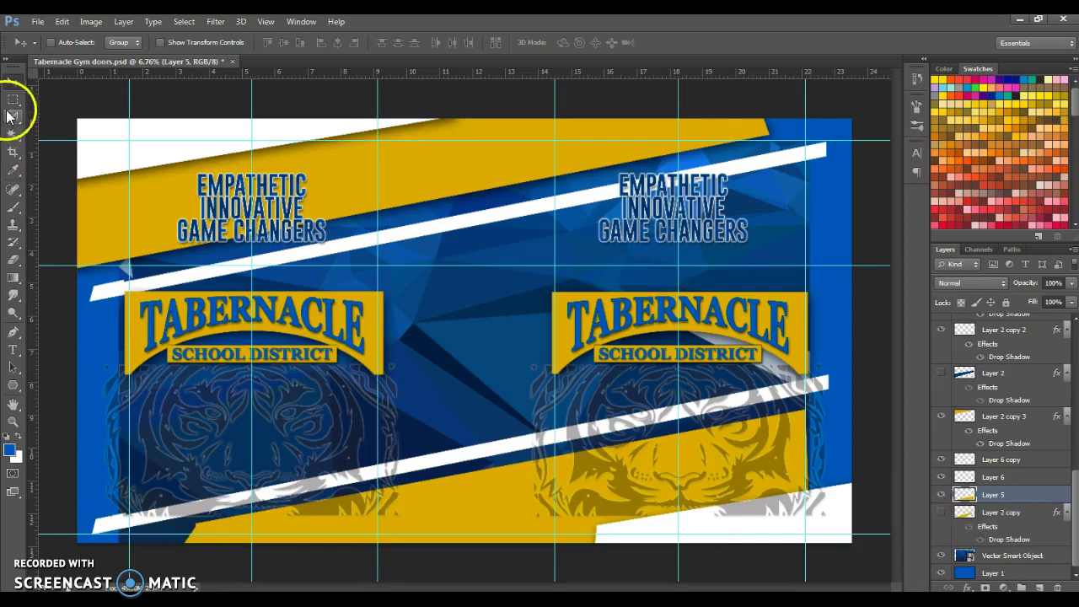
click(19, 117)
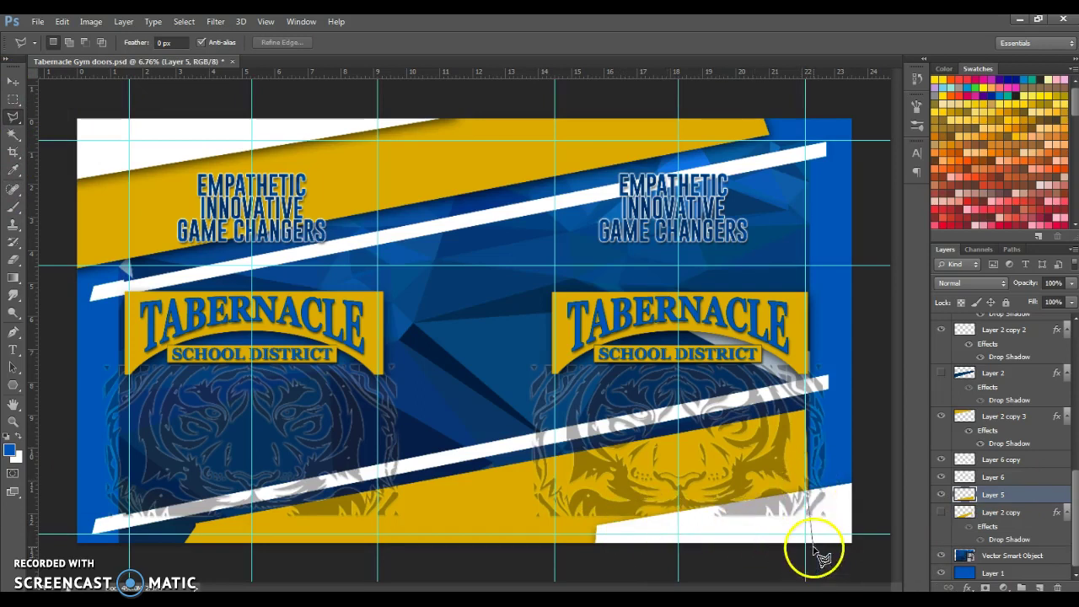
mouse_move(805, 546)
mouse_down()
mouse_move(585, 549)
mouse_move(554, 537)
mouse_move(573, 506)
mouse_move(811, 474)
mouse_move(806, 489)
mouse_up()
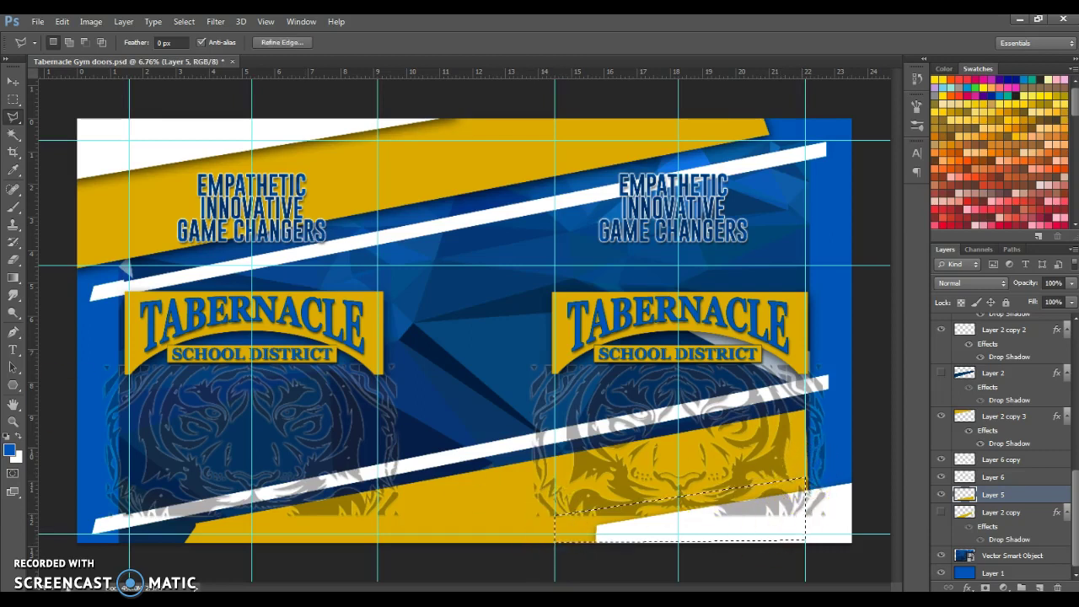
Step: Fill the selected area on Layer 5 with gold sampled from the artwork, deselect it and save the document
click(10, 449)
click(282, 513)
click(908, 128)
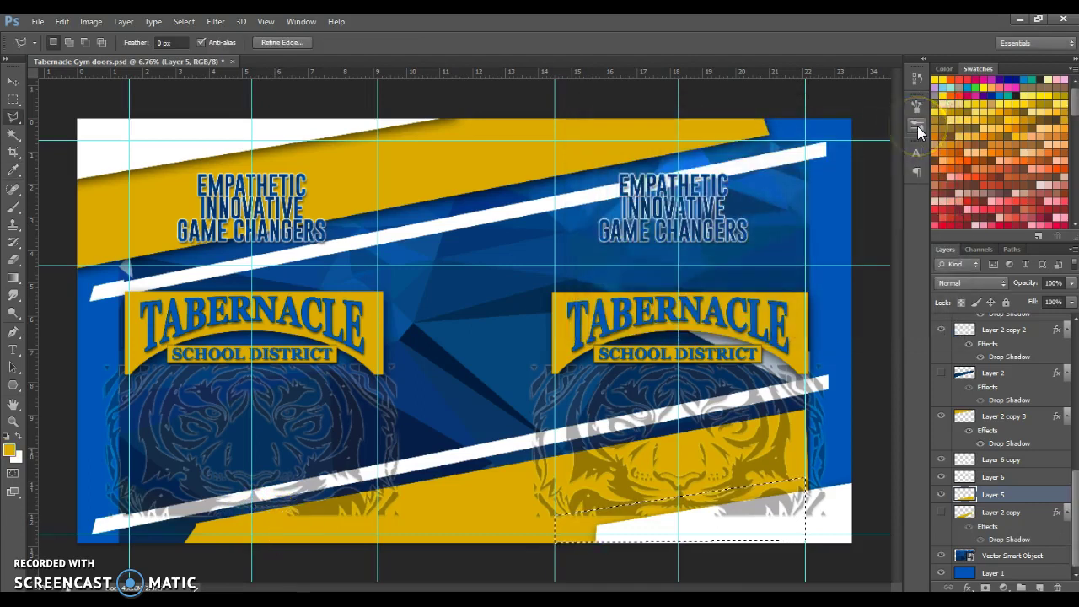
key(Delete)
key(ctrl+z)
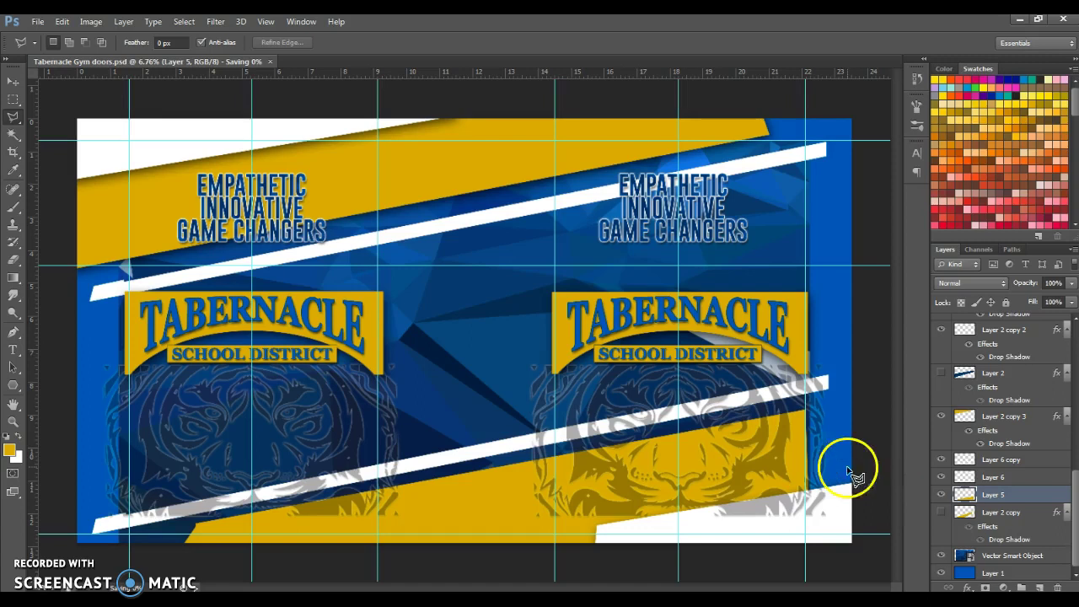
Step: Check the stripe layers by toggling their visibility, and hide Layer 2 copy 4, the white shape in the lower-right corner
click(942, 460)
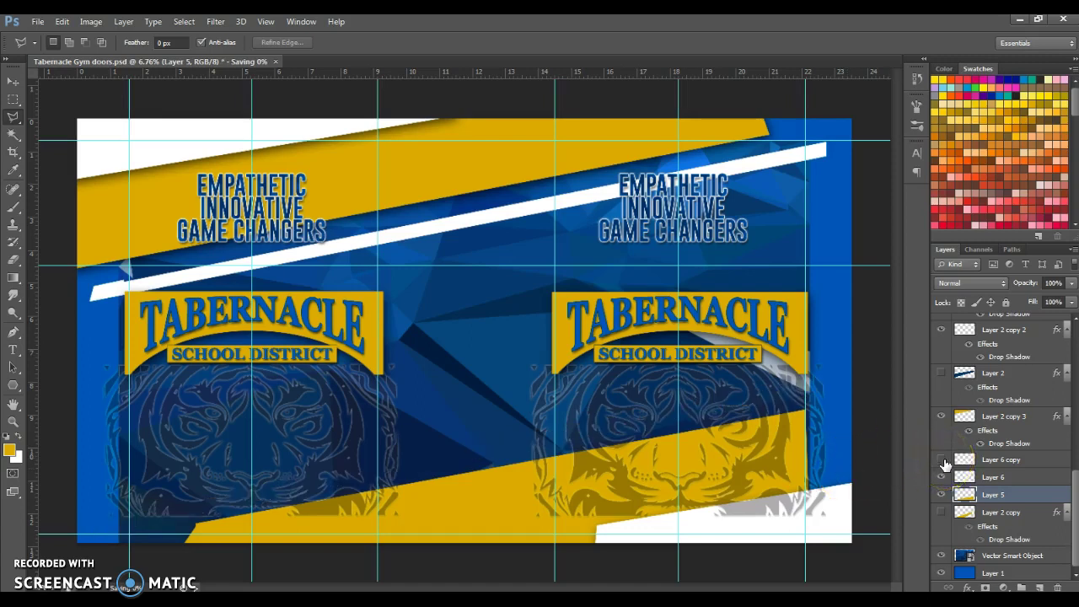
click(942, 477)
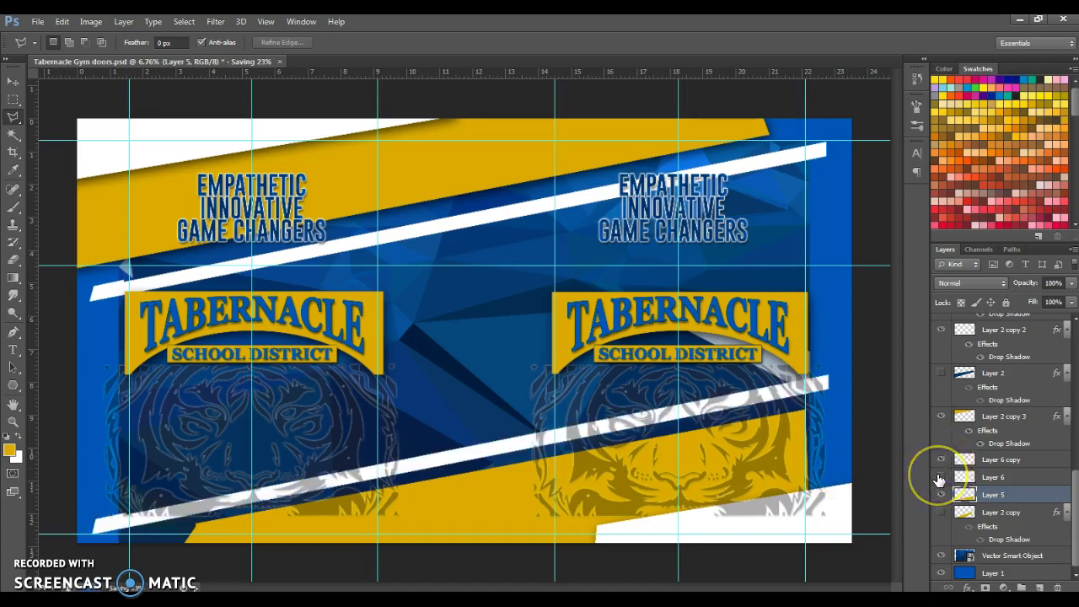
scroll(1023, 429, up, 3)
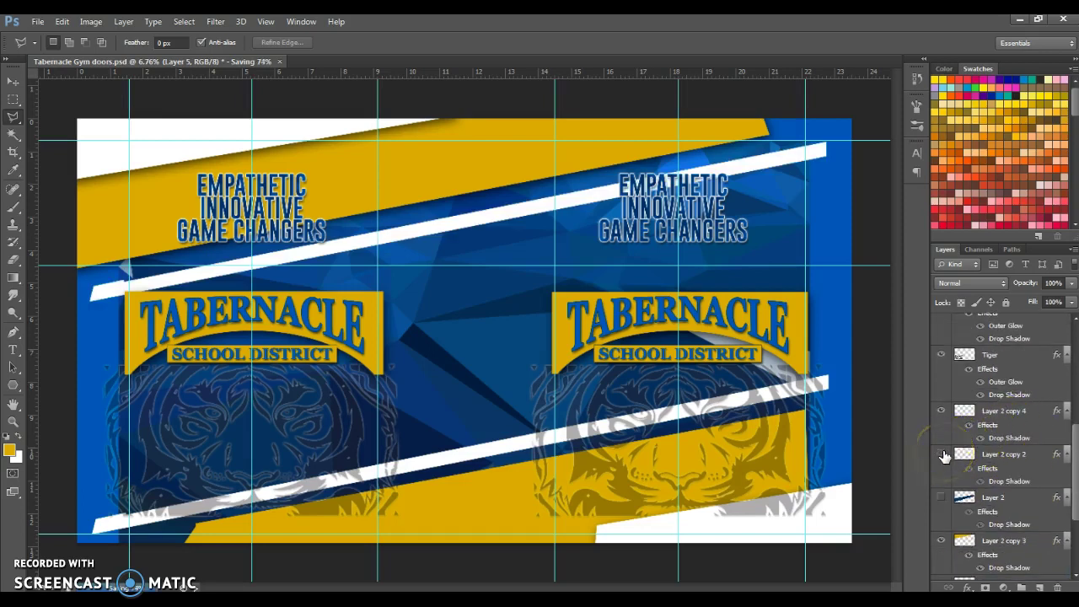
click(943, 453)
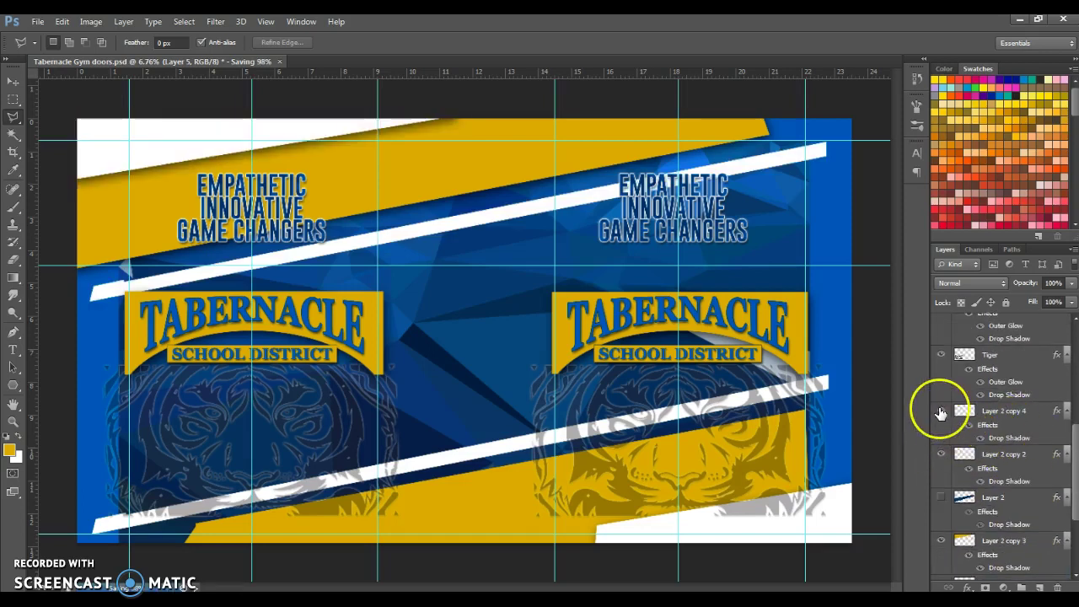
click(941, 411)
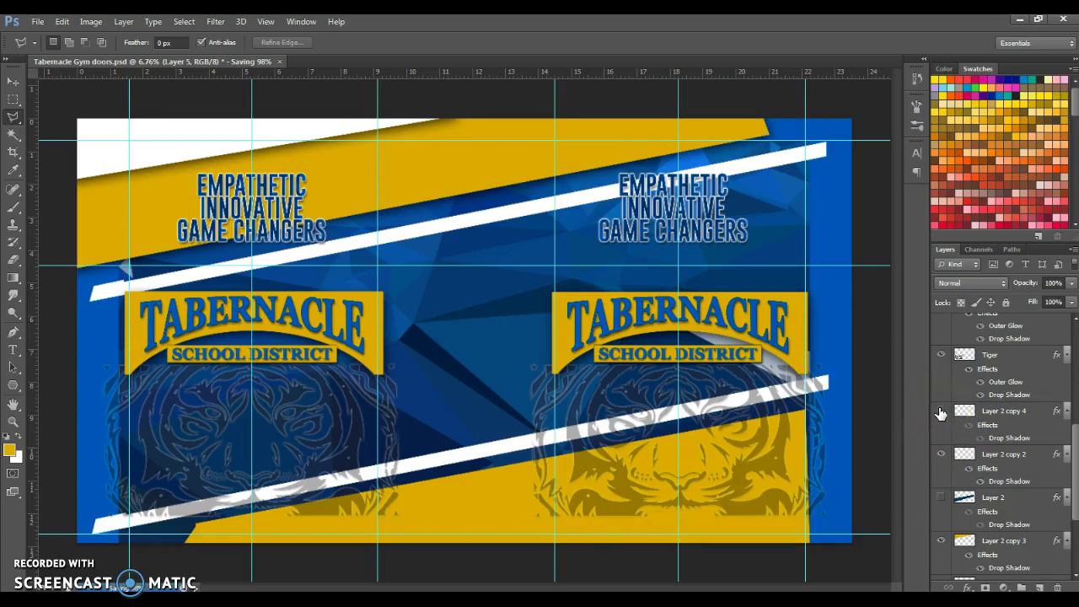
click(941, 411)
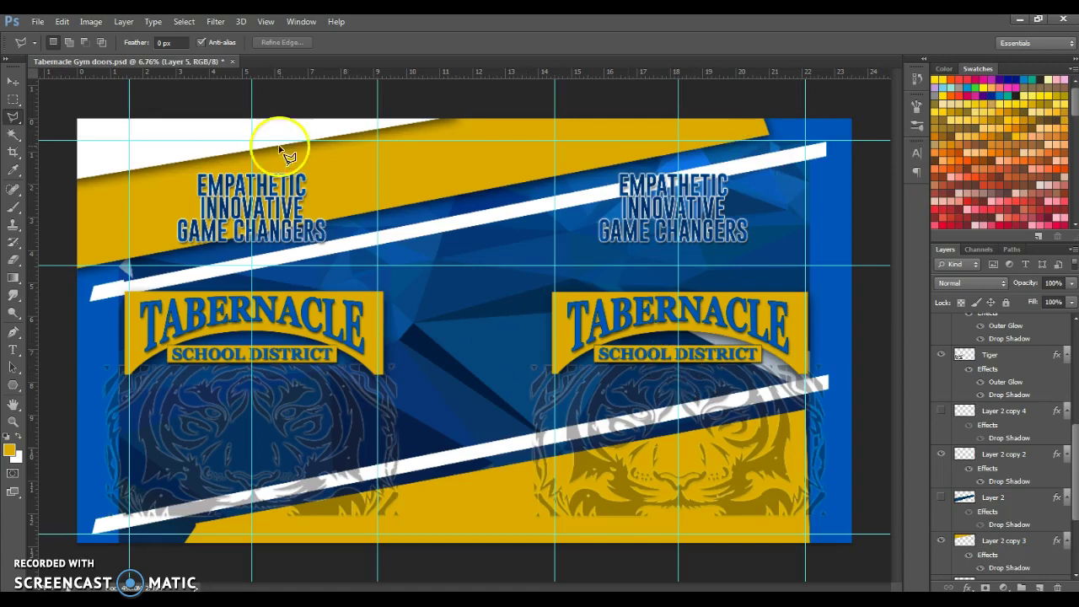
Step: Flatten the image and discard the hidden layers
click(118, 27)
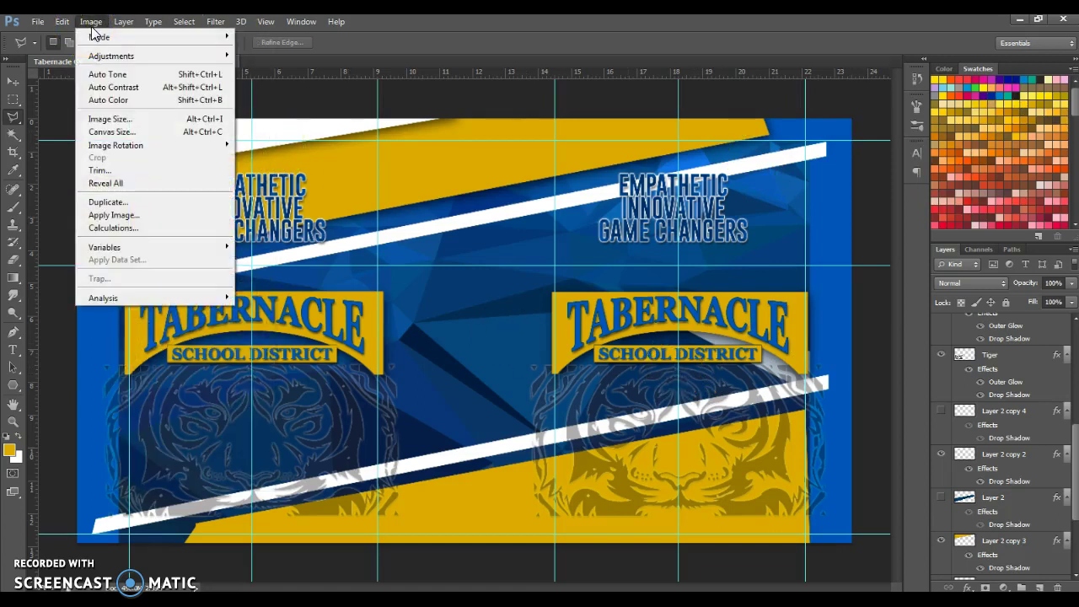
click(126, 28)
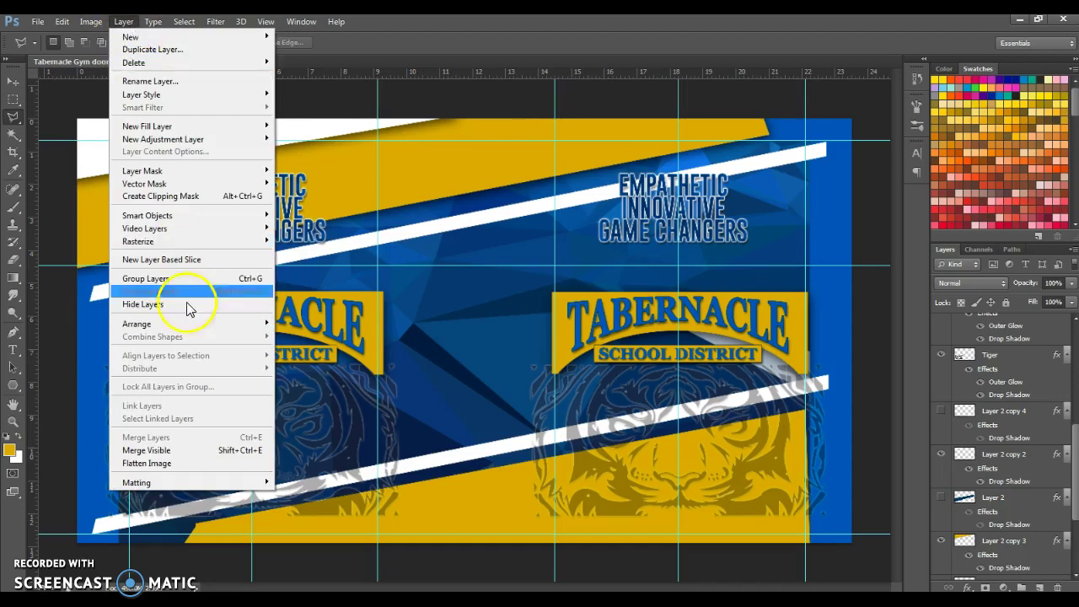
click(185, 464)
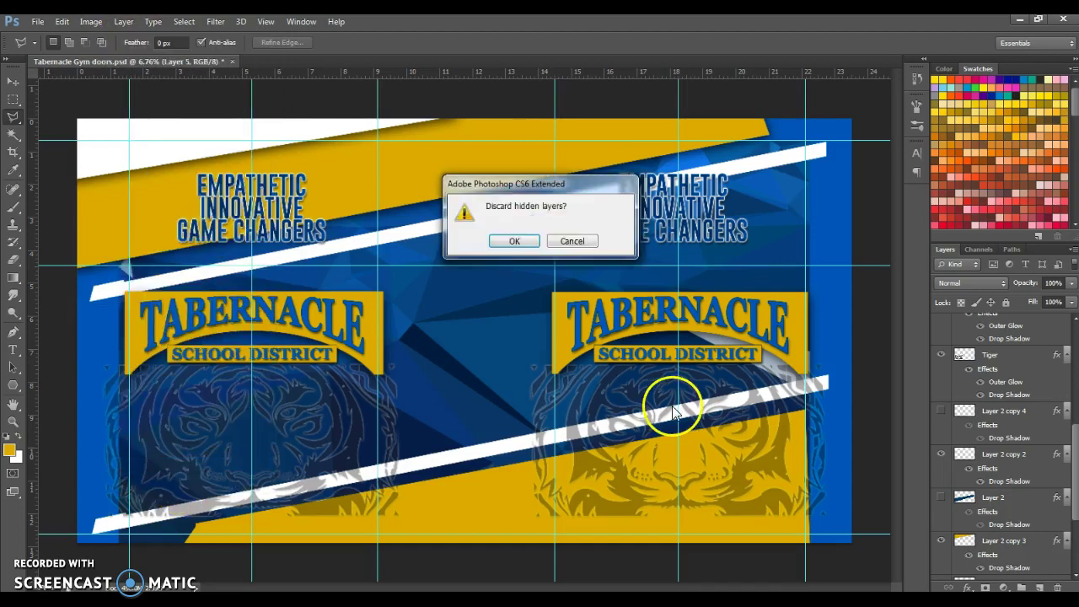
click(515, 241)
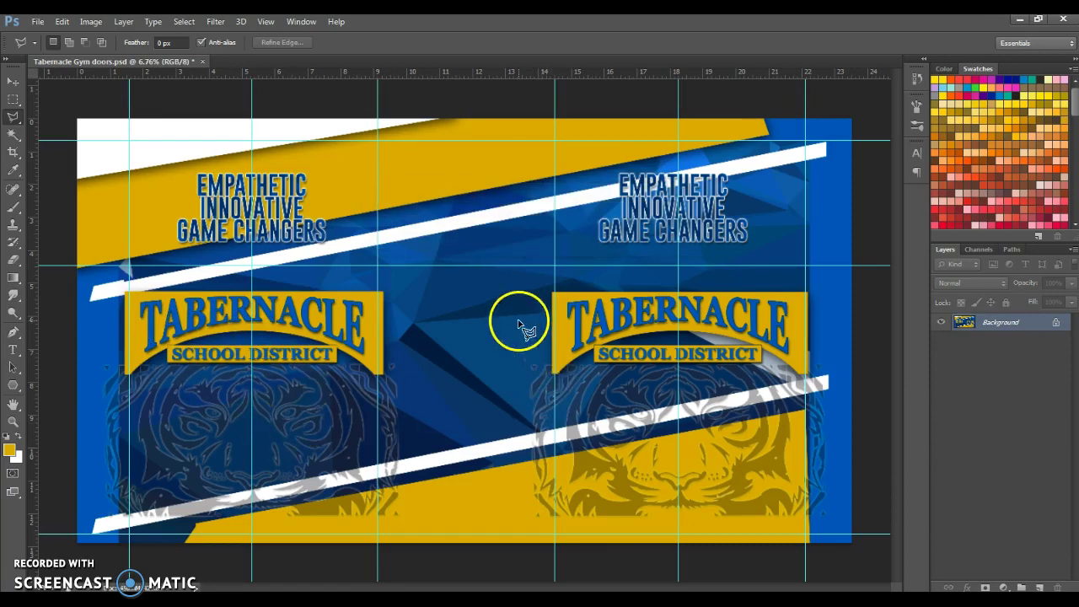
Step: With the Rectangular Marquee in Normal style, select the window area above the left double door between the guides and copy it
click(14, 100)
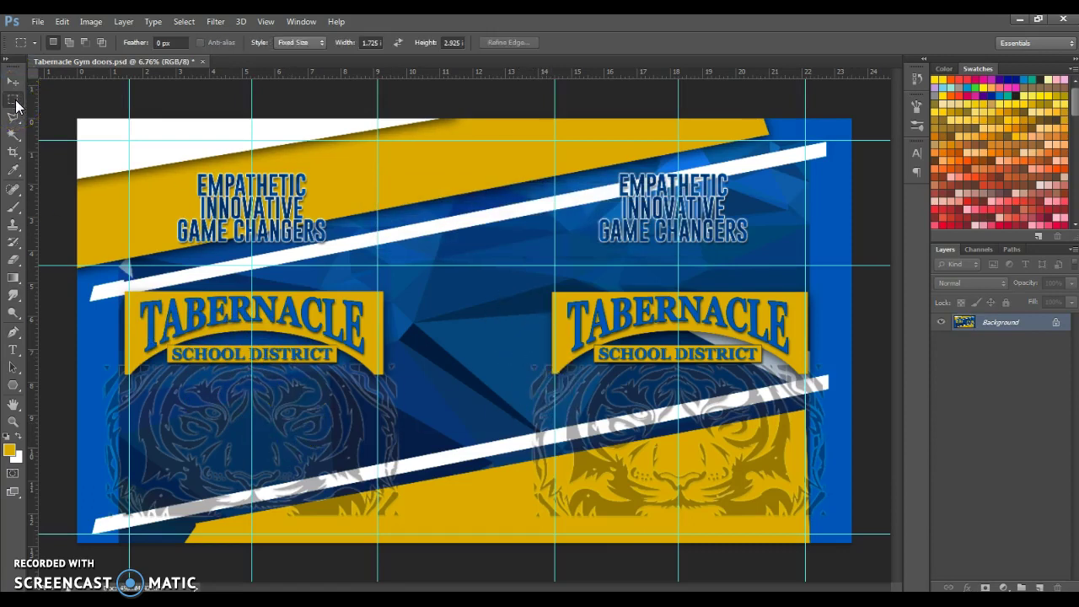
click(295, 43)
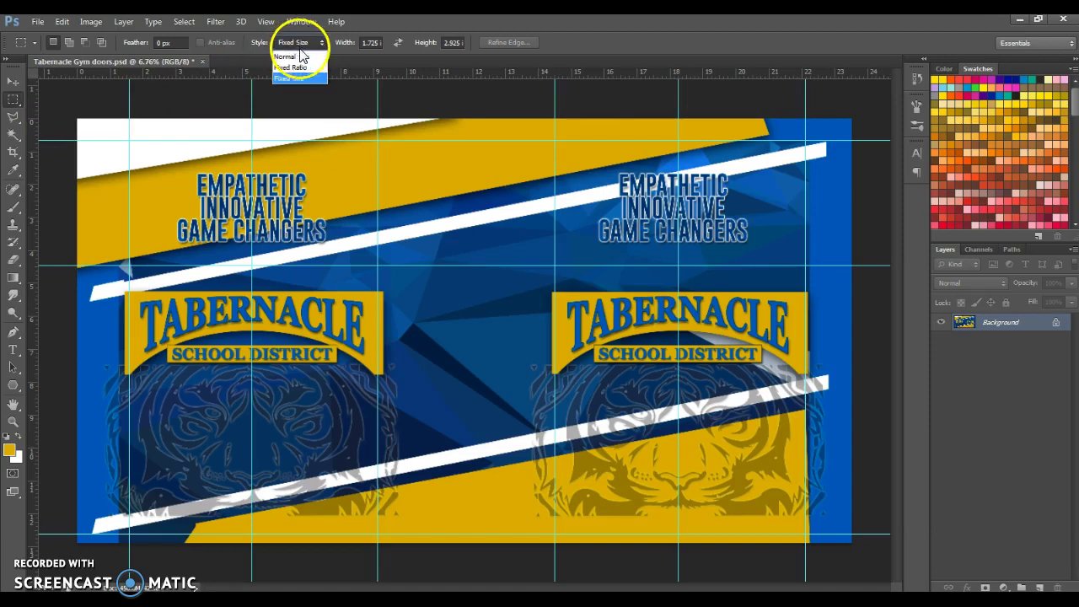
click(303, 58)
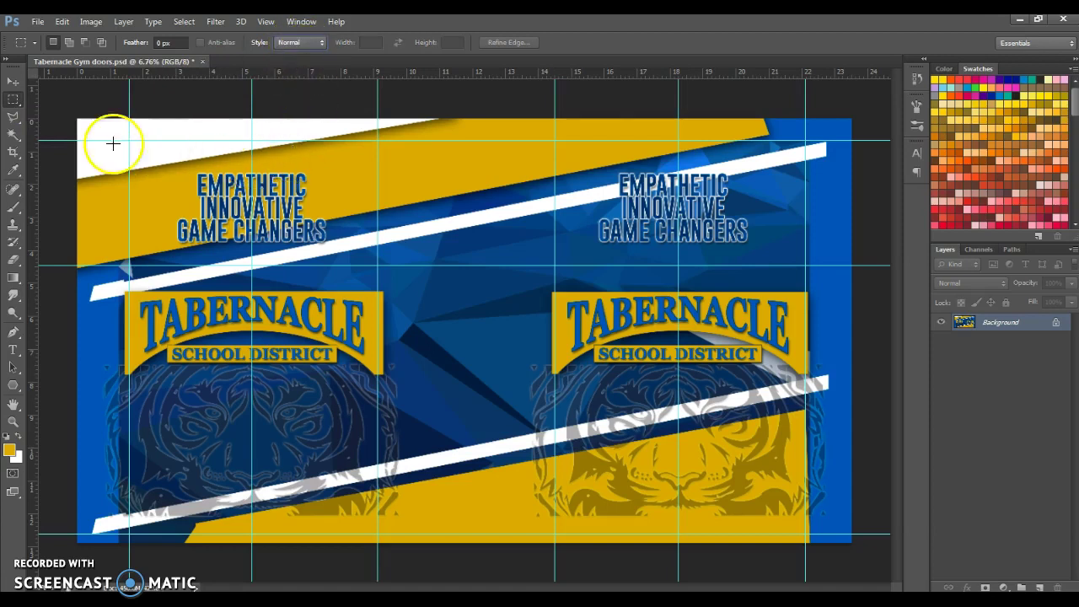
drag(128, 140, 377, 264)
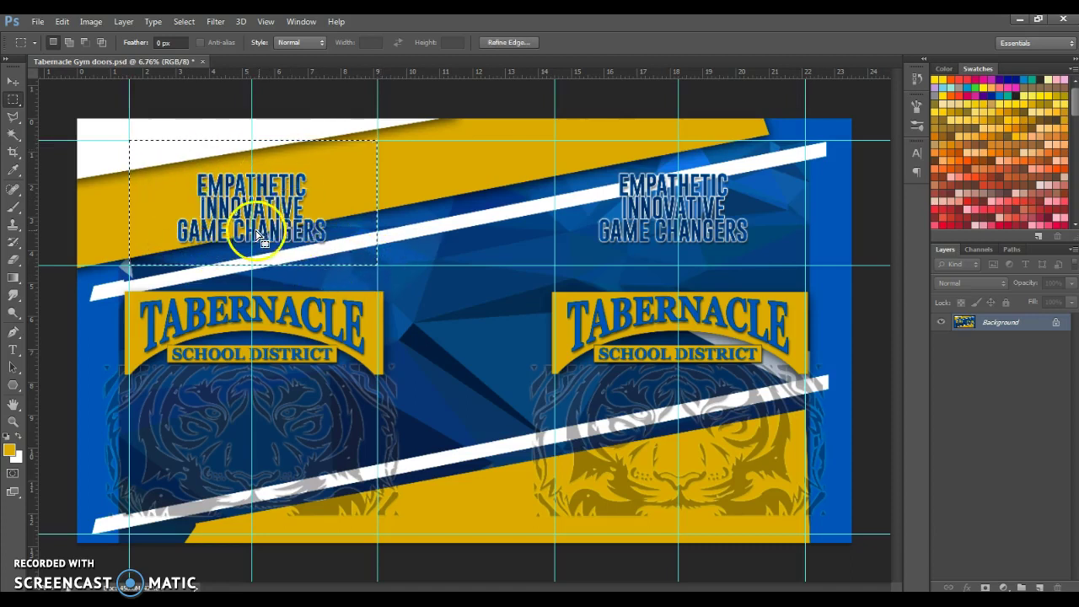
click(62, 21)
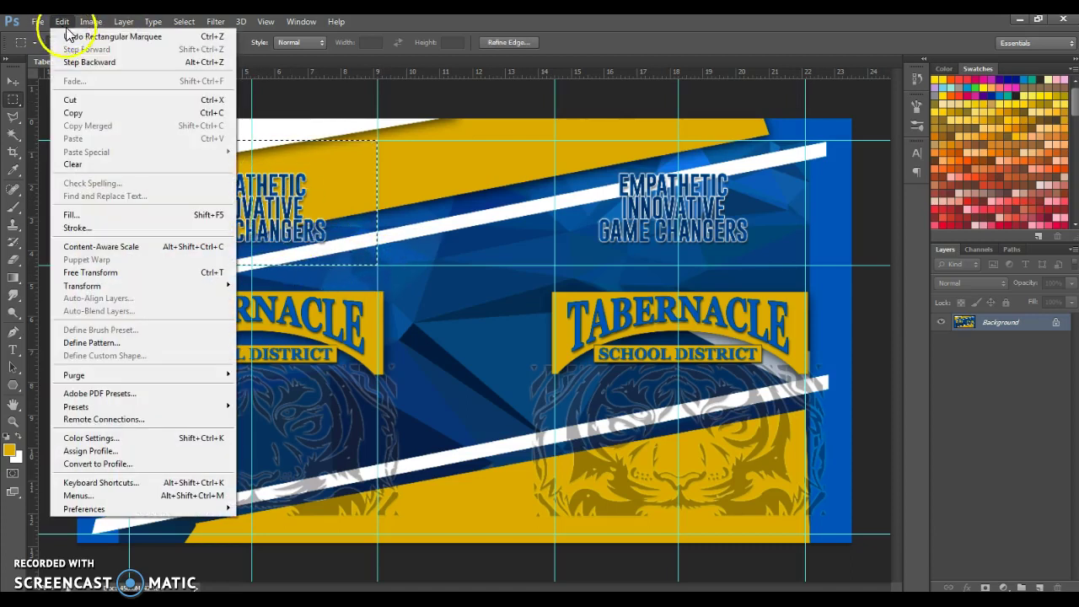
click(85, 112)
Step: Create a new document with the Clipboard preset and paste the copied left upper window artwork into it
click(38, 21)
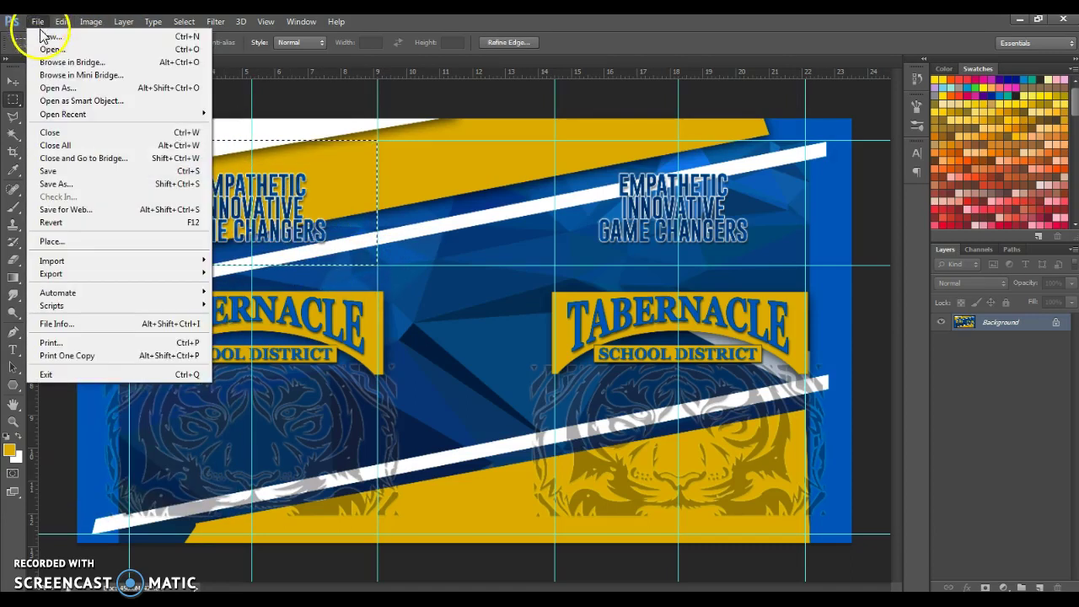
click(51, 38)
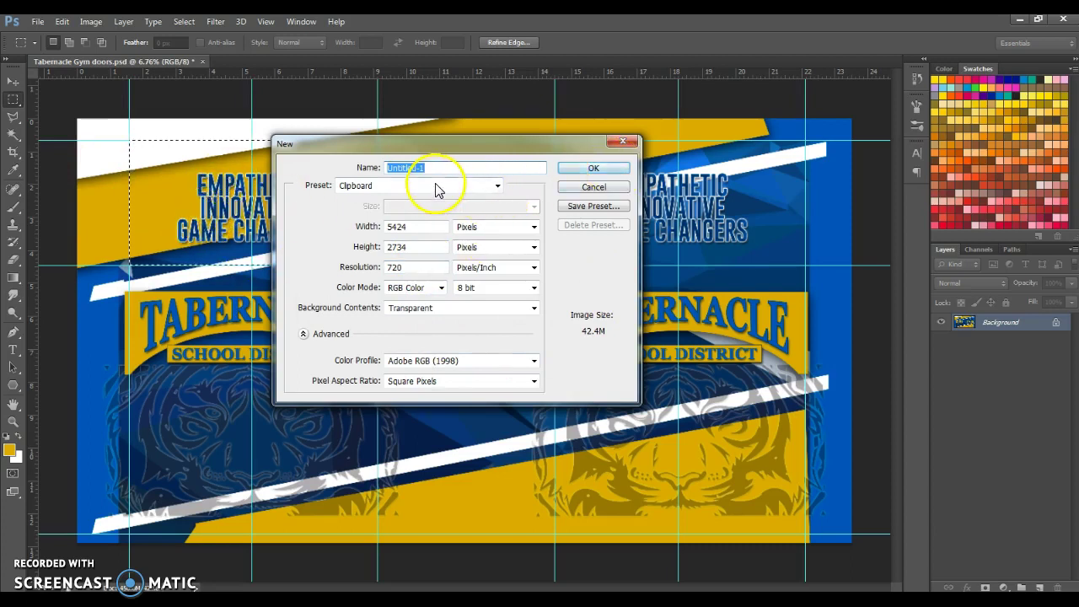
click(602, 169)
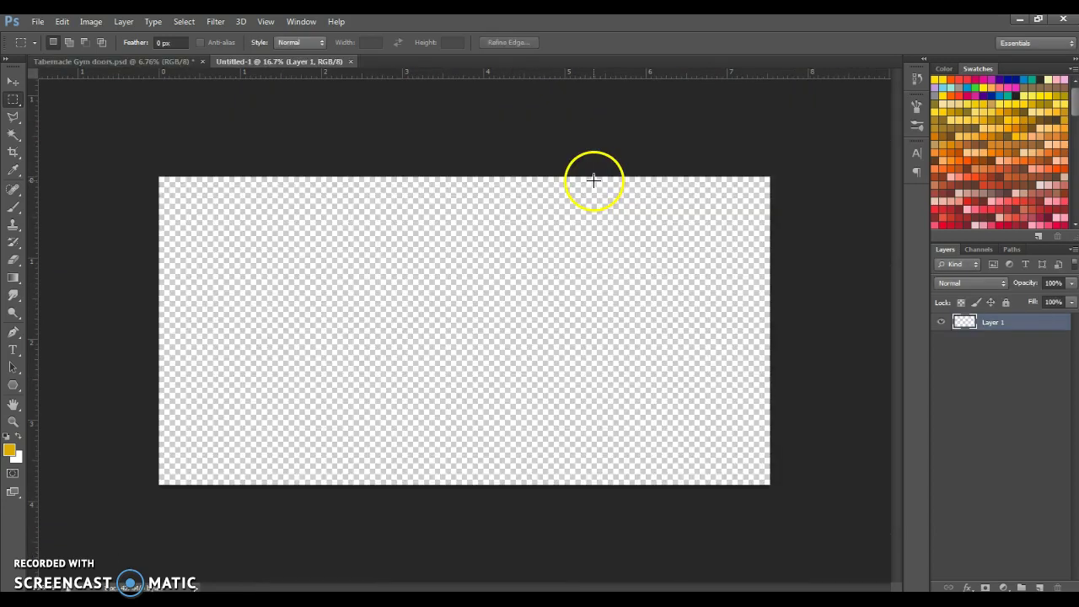
key(ctrl+v)
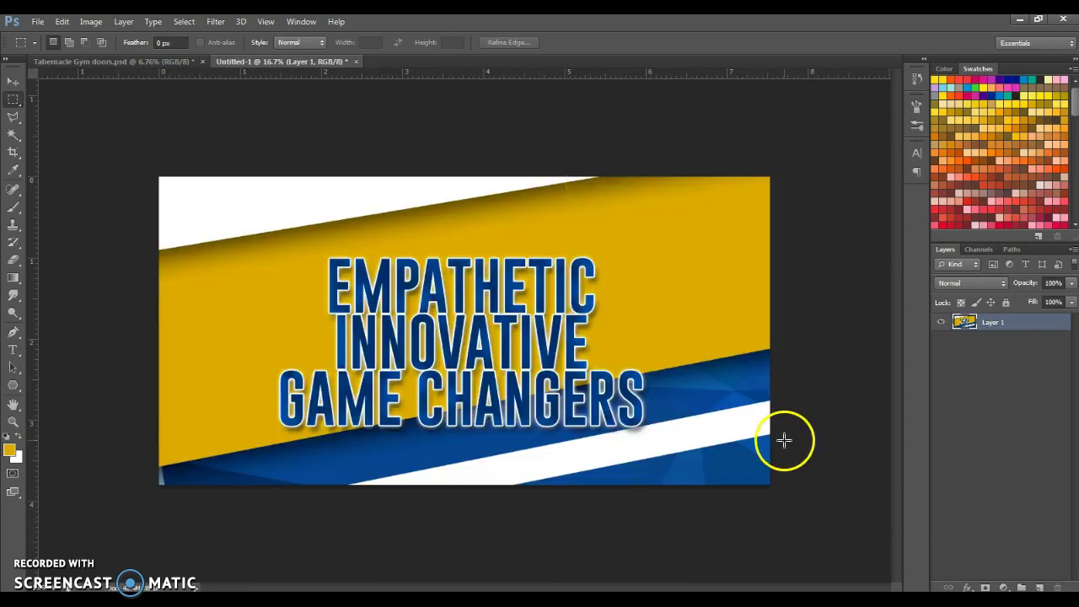
Step: Start saving the new document under another name, and create and open a PRINT folder beside the Tabernacle Gym doors file
click(36, 22)
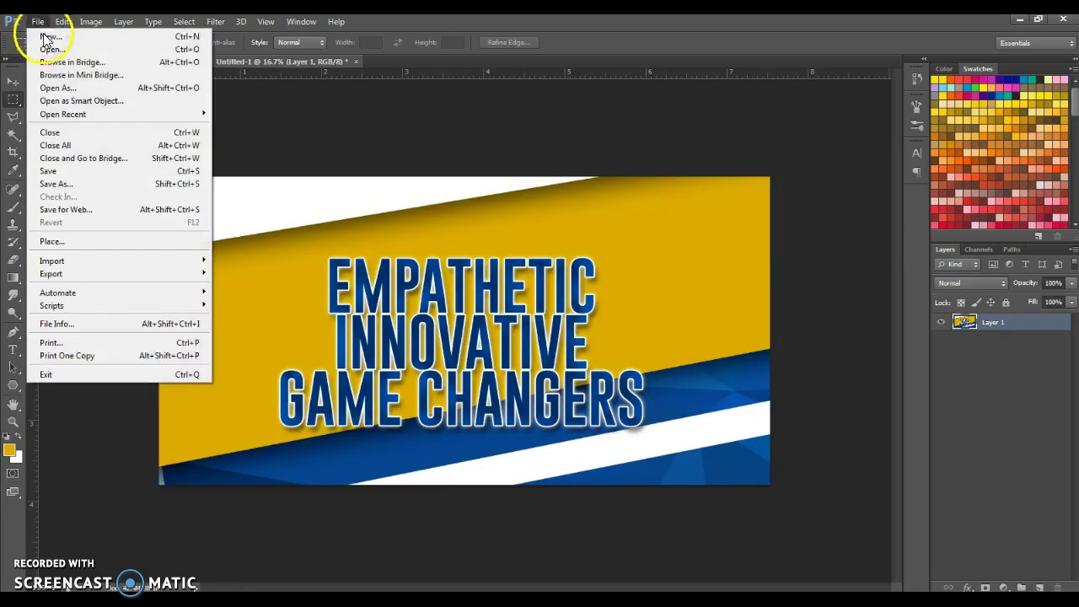
click(100, 183)
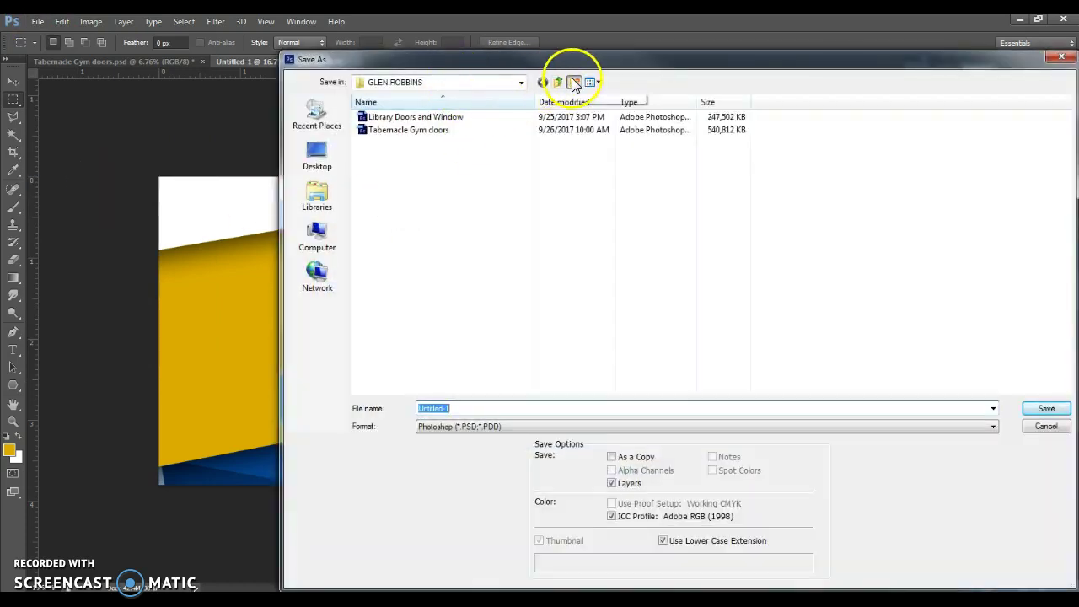
click(573, 81)
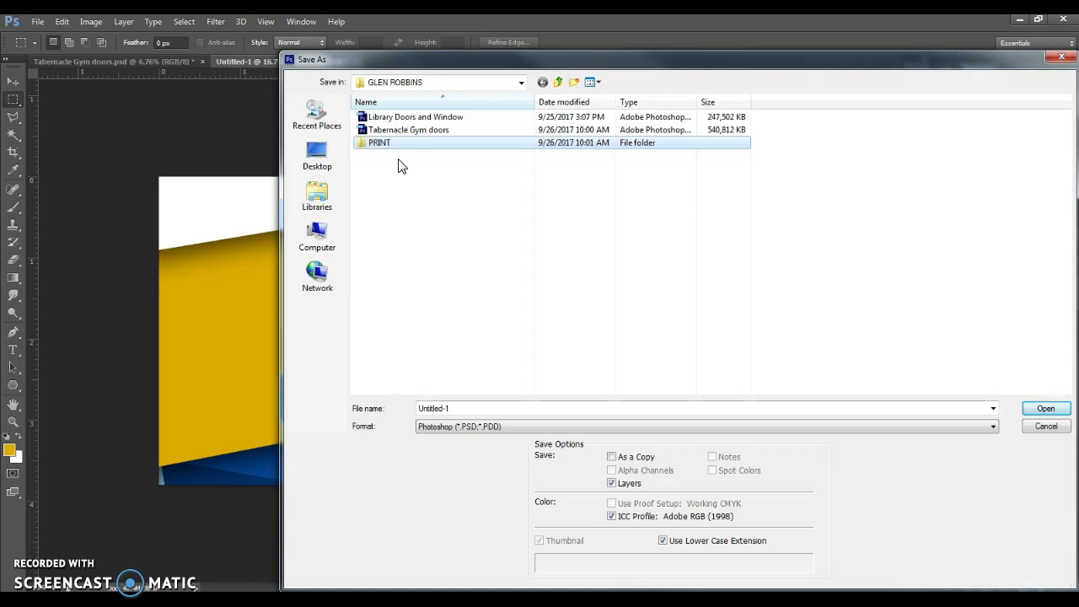
key(Return)
Step: Save the artwork in the PRINT folder as a TIFF copy without layers, named Left Door Upper Window
click(497, 427)
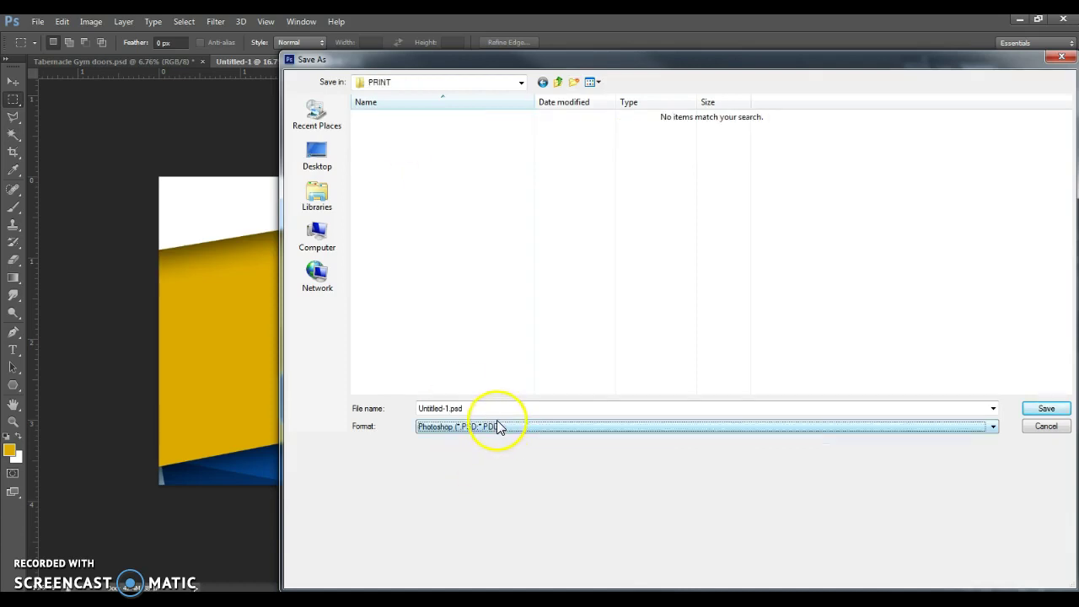
click(447, 414)
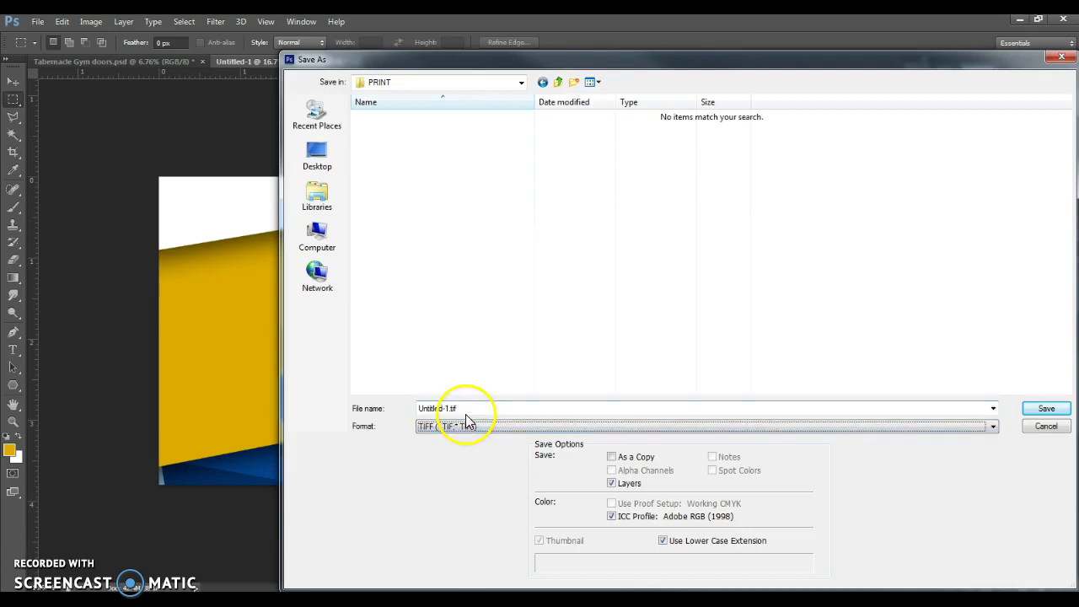
click(611, 458)
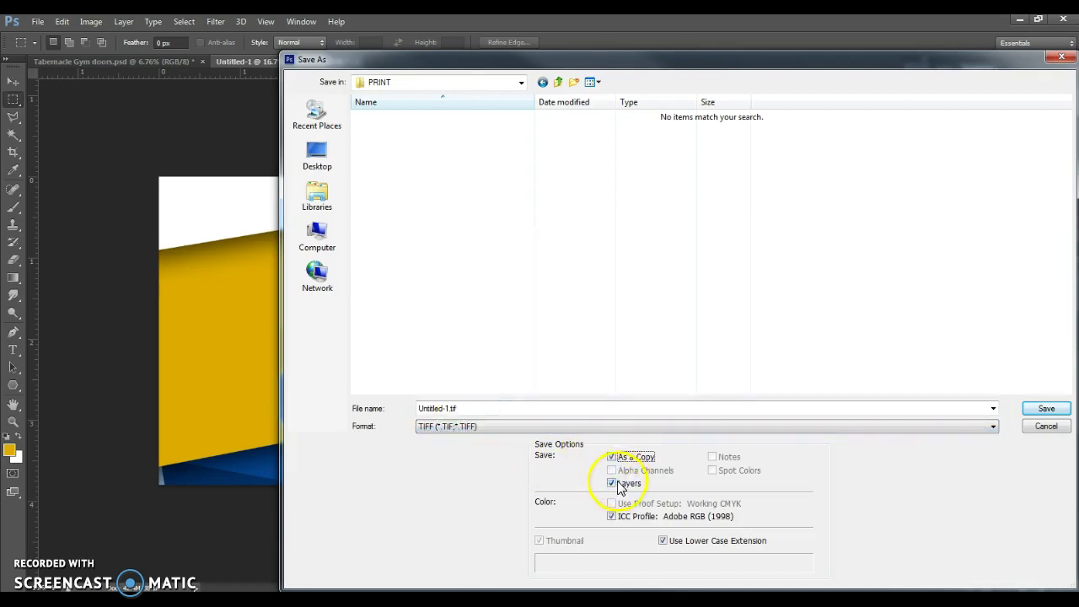
click(612, 484)
click(535, 405)
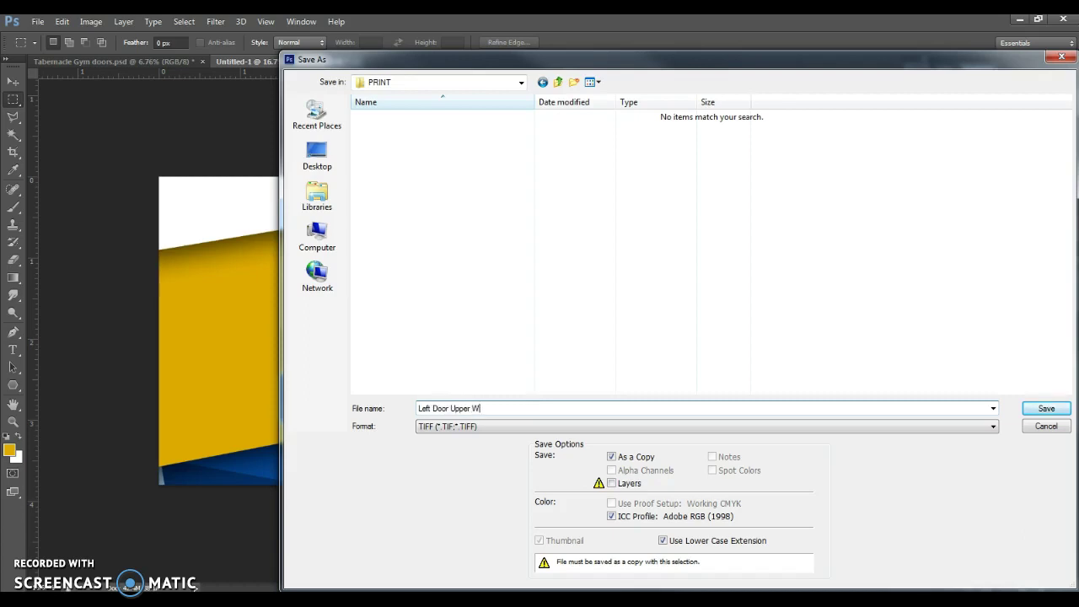
key(Return)
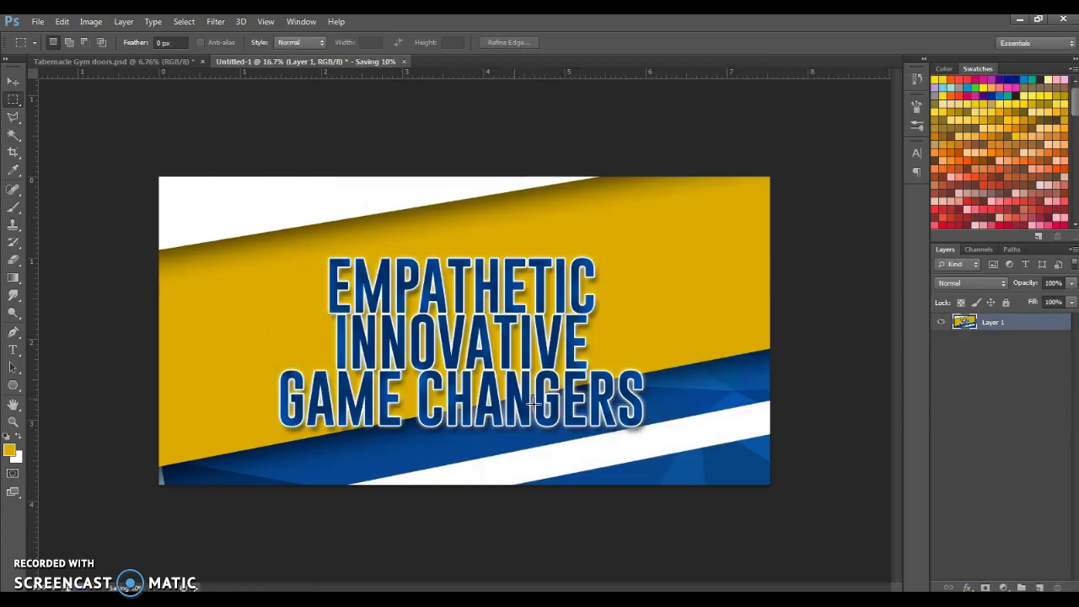
Step: Return to Tabernacle Gym doors.psd, select the window area above the right double door between the guides and copy it
click(110, 61)
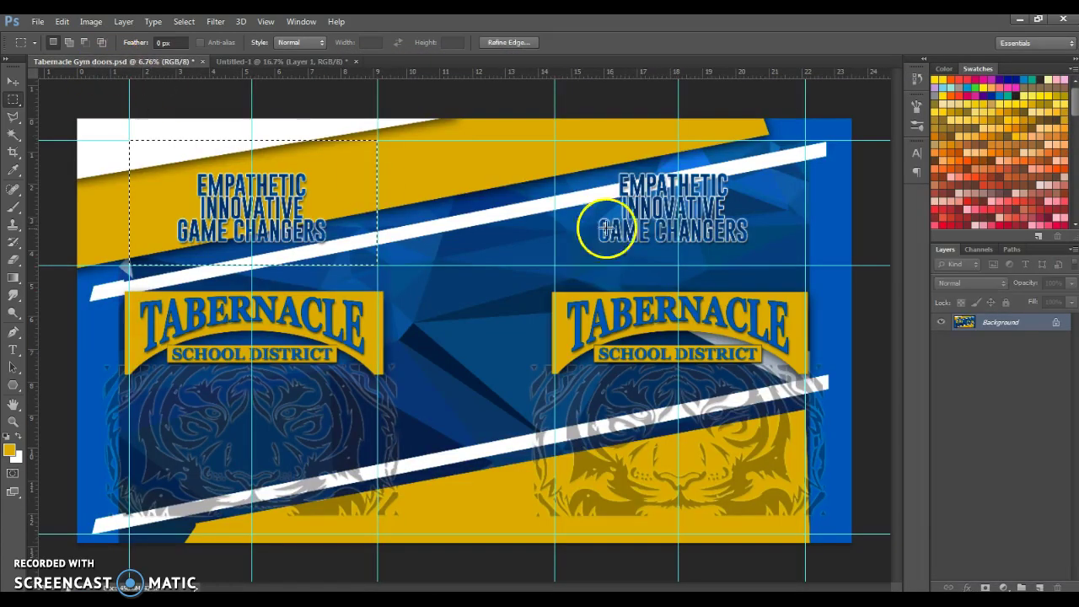
drag(554, 140, 805, 265)
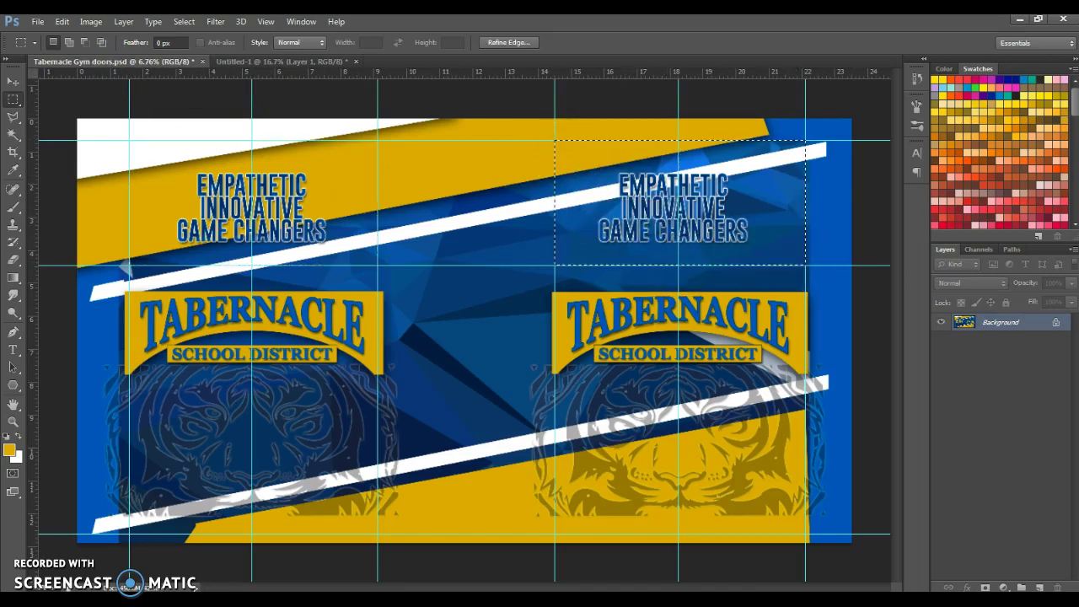
click(66, 22)
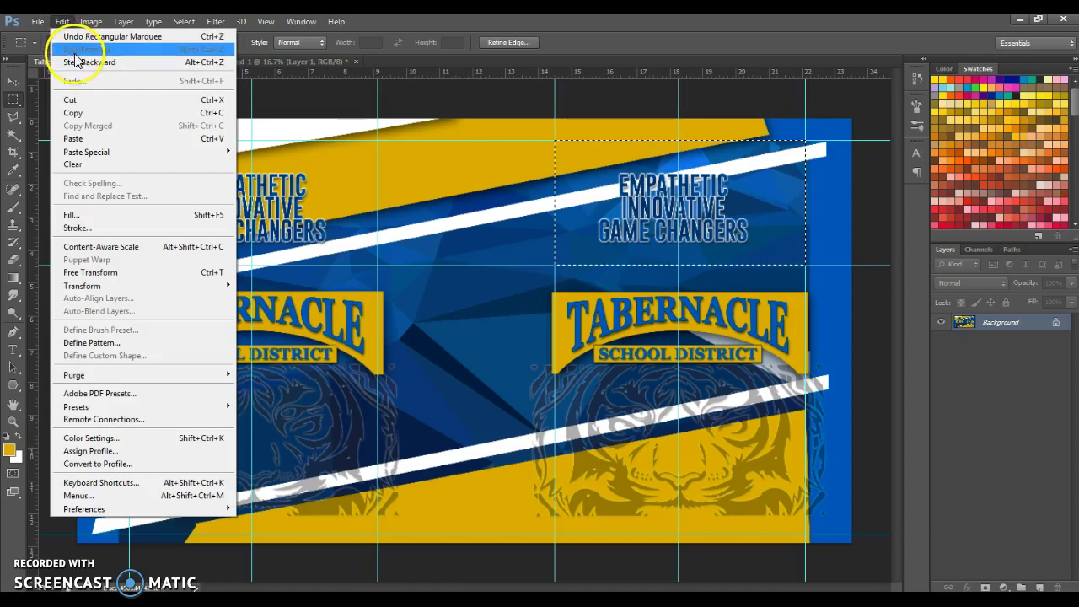
click(90, 110)
Step: Create a new clipboard-sized document and paste the copied right upper window artwork into it
click(38, 22)
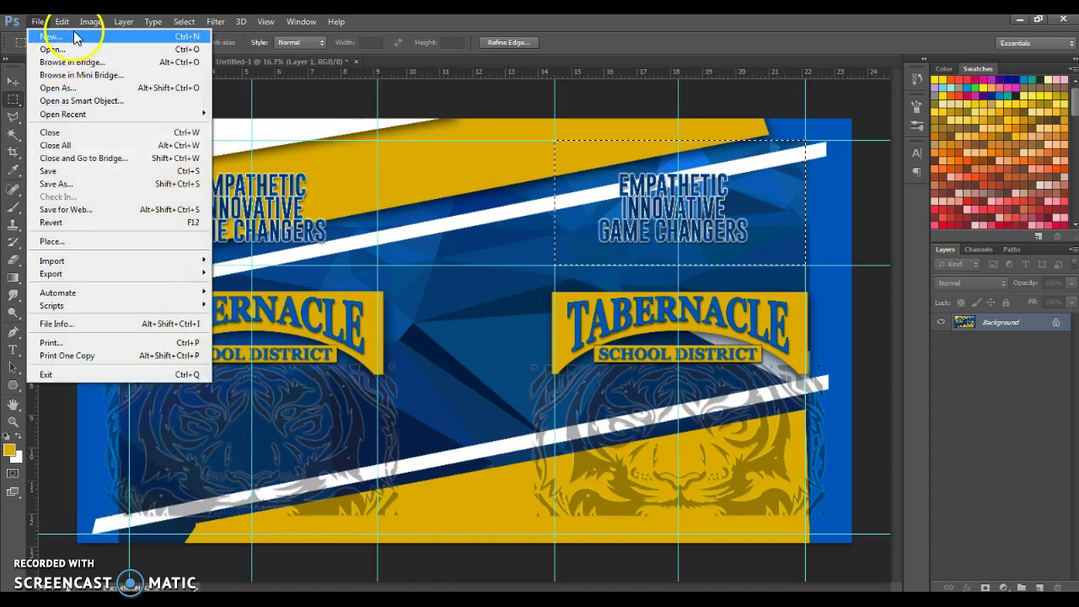
click(68, 35)
click(612, 169)
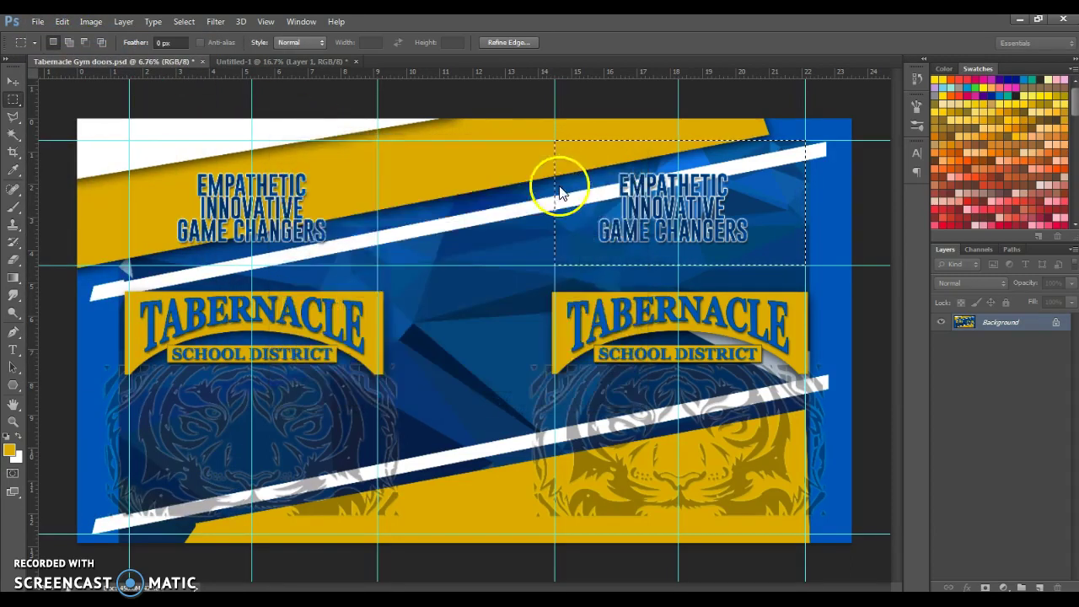
key(ctrl+v)
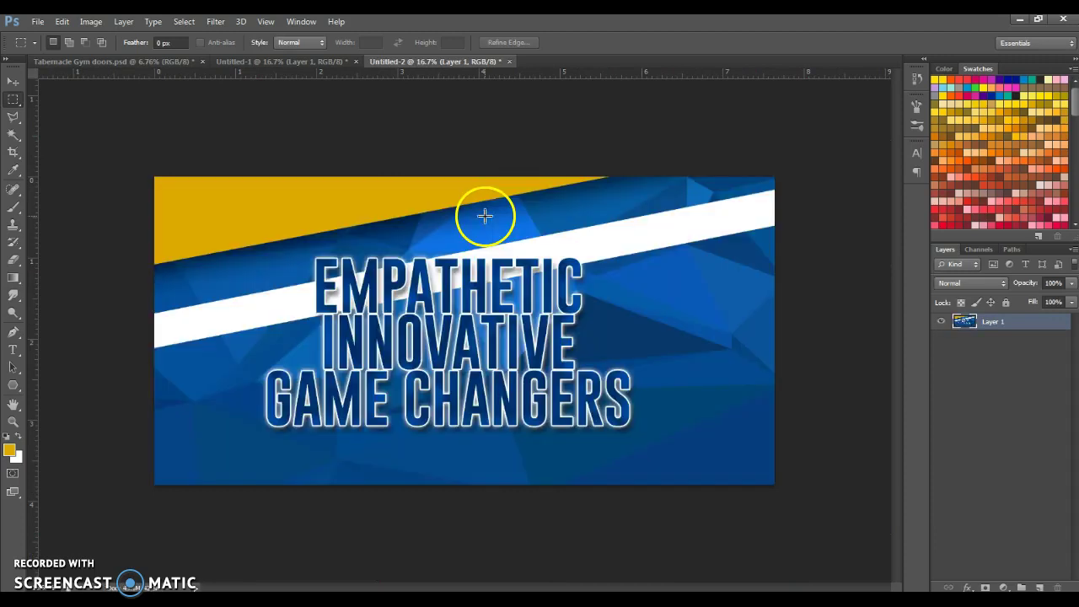
Step: Save the artwork in the PRINT folder as an uncompressed TIFF copy without layers, named Right Door Upper Window
click(37, 22)
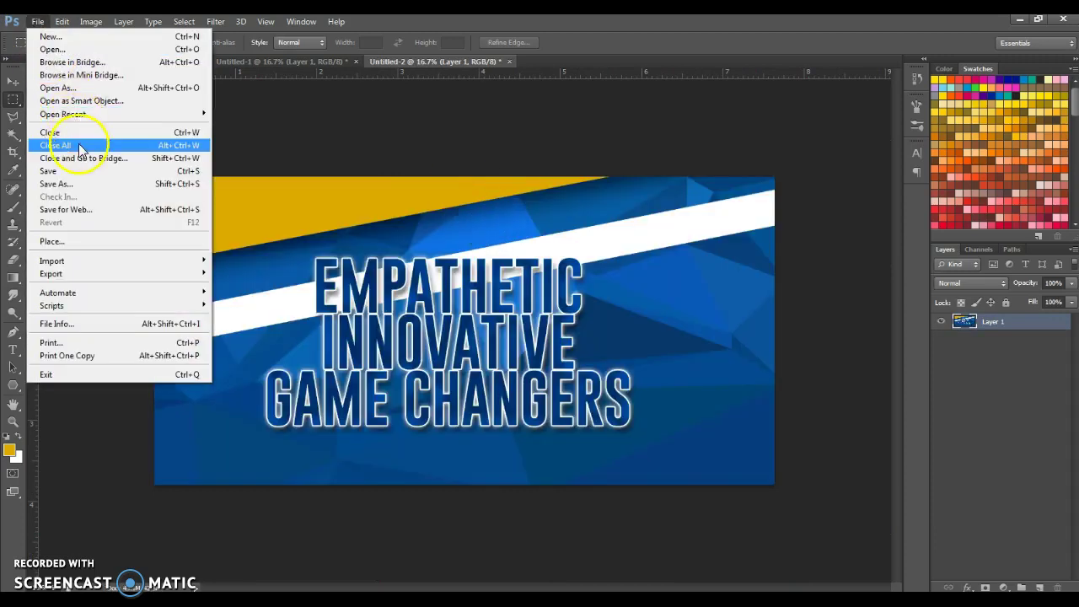
click(80, 182)
click(519, 425)
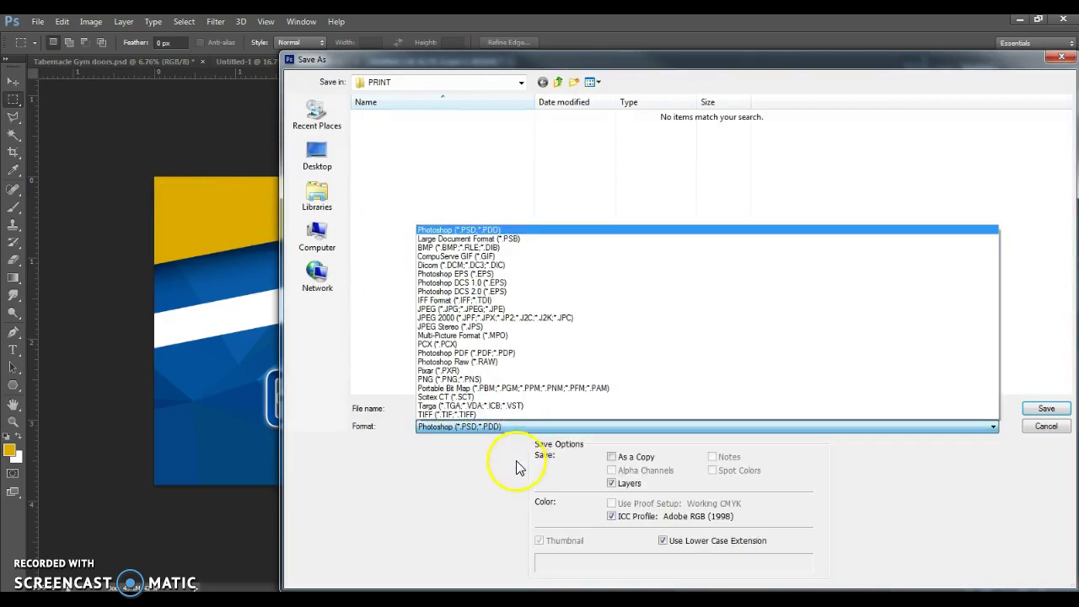
click(579, 412)
click(624, 485)
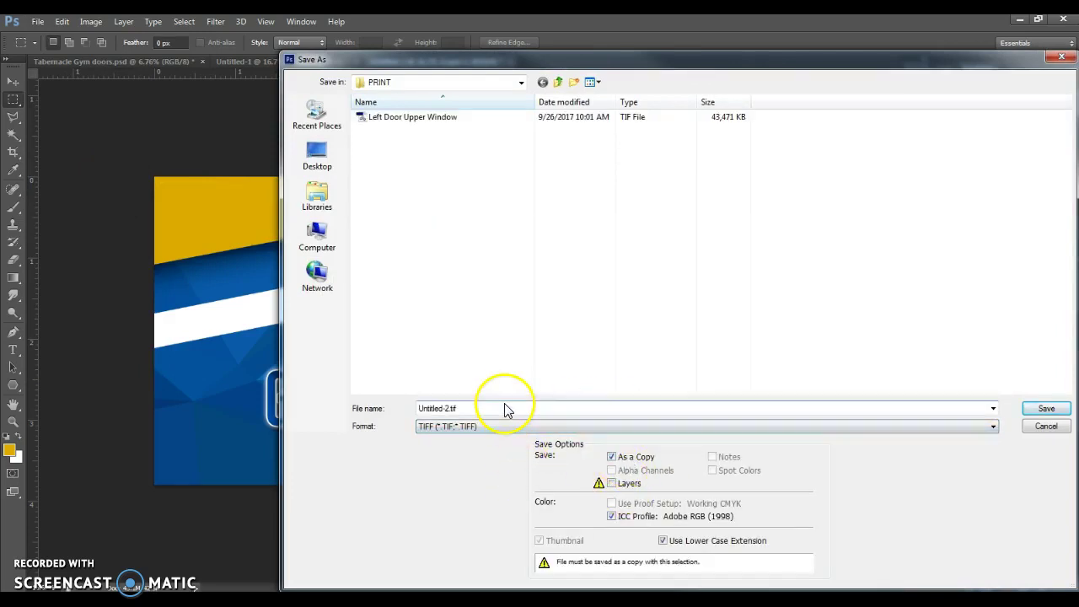
click(396, 118)
click(429, 408)
drag(430, 407, 396, 412)
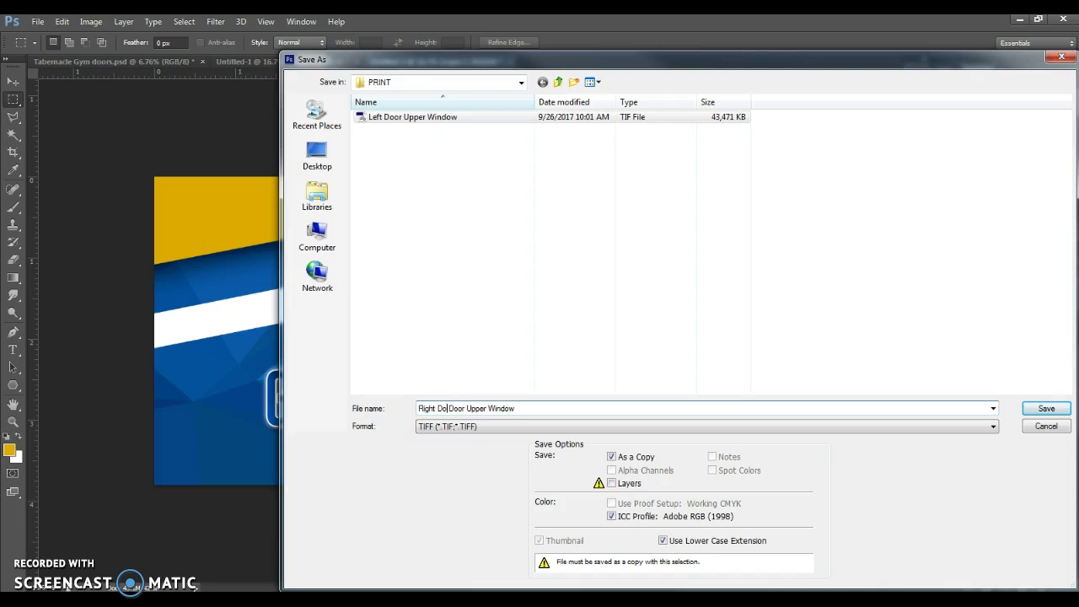
click(1044, 408)
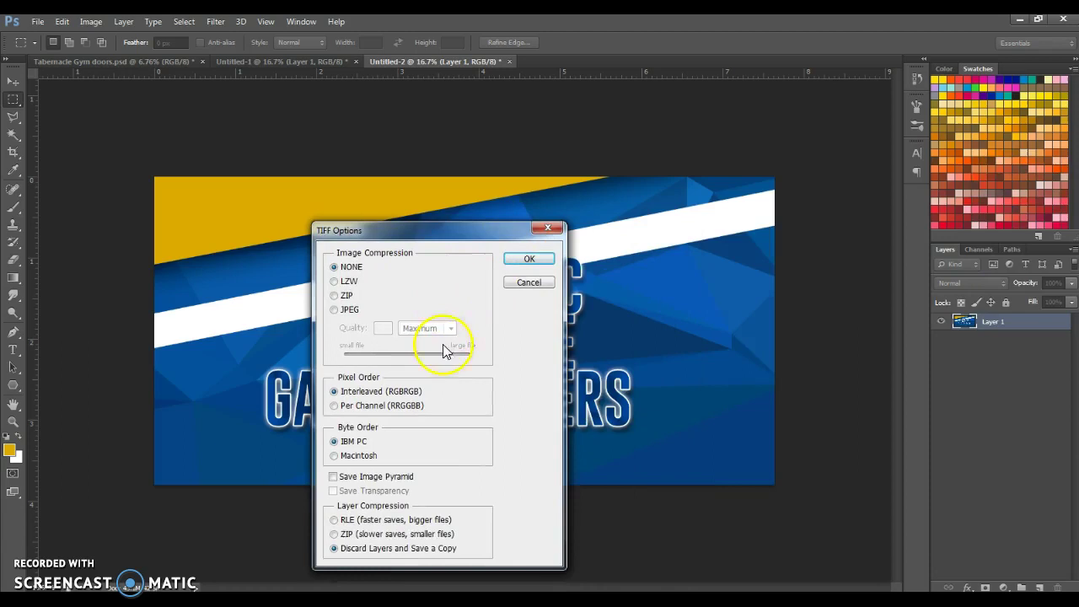
click(532, 259)
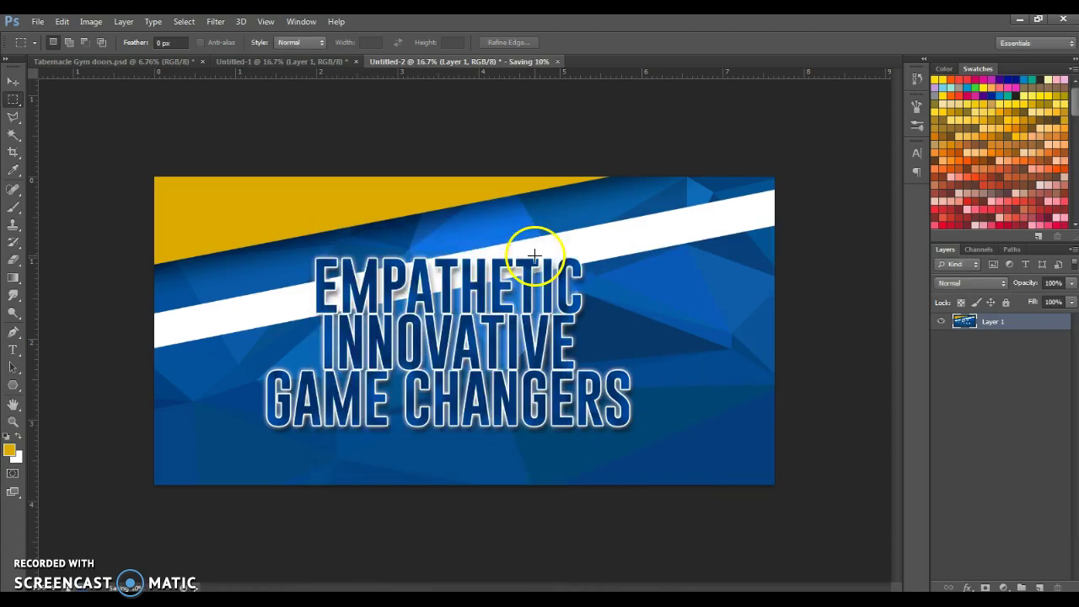
Step: Return to Tabernacle Gym doors.psd, select the left leaf of the left double door between the guides and copy it
click(134, 61)
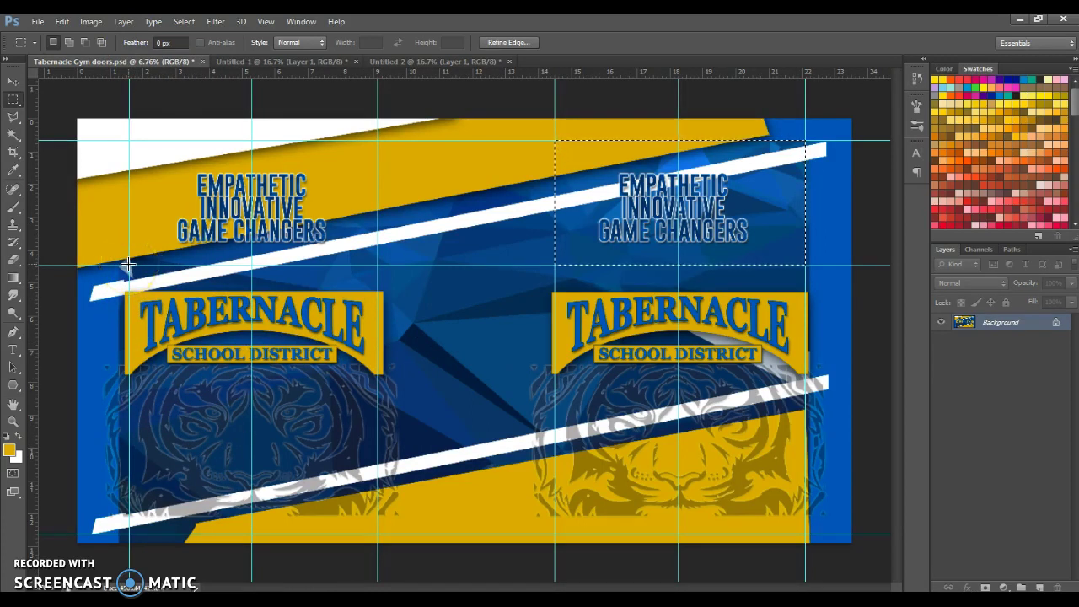
drag(128, 264, 251, 534)
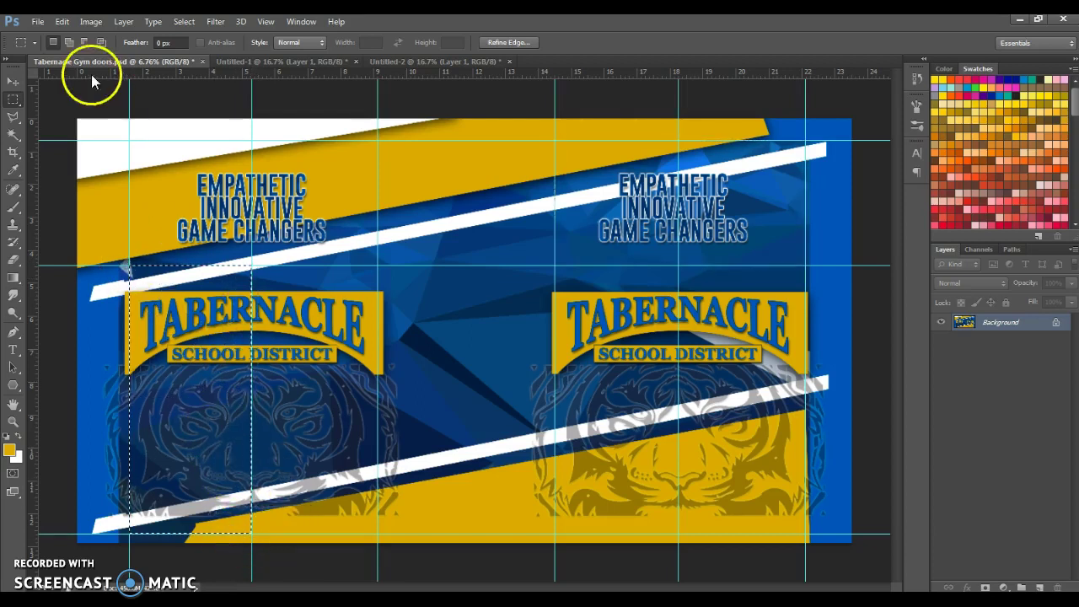
click(38, 23)
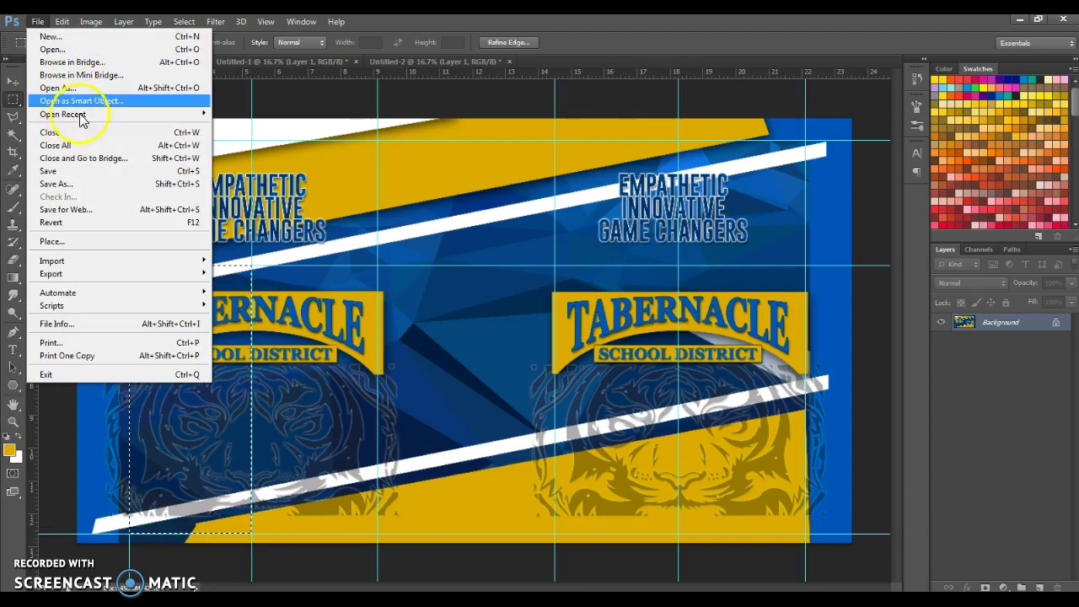
mouse_move(61, 22)
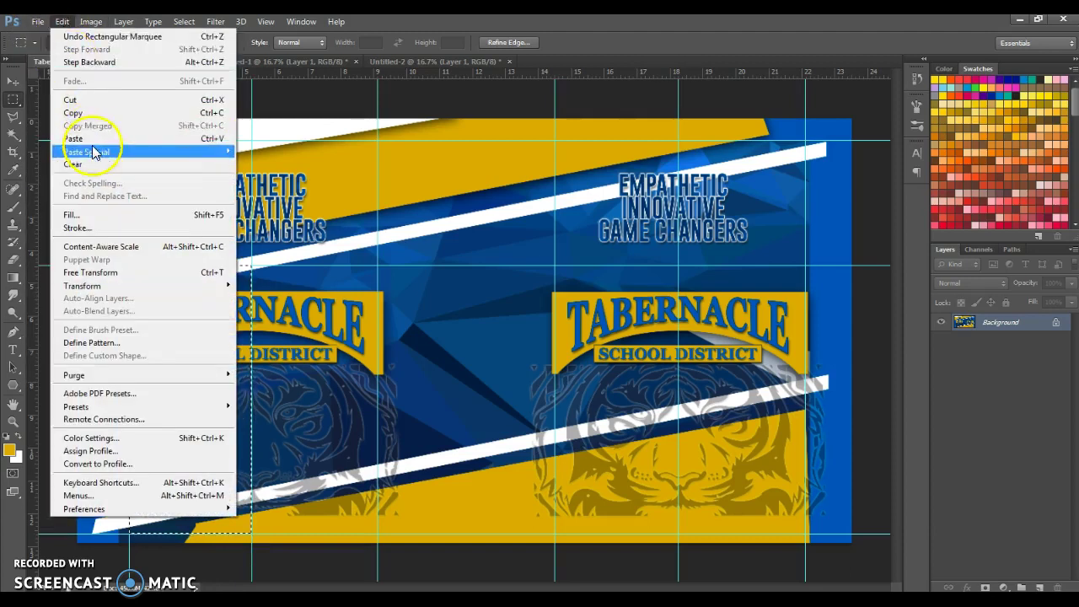
click(101, 112)
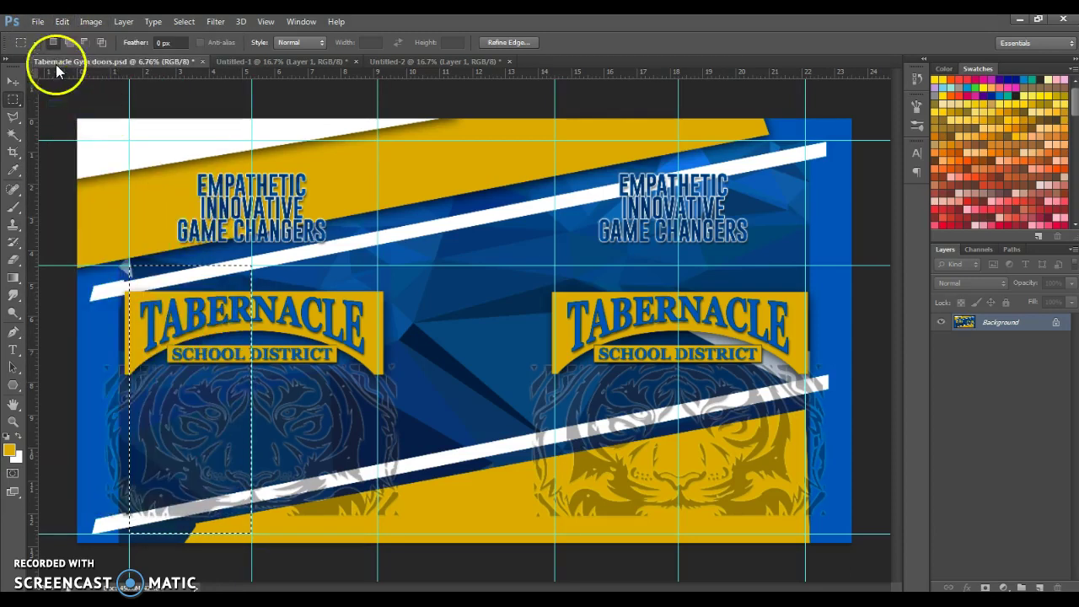
Step: Create a new clipboard-sized document and paste the copied left door leaf artwork into it
click(38, 22)
click(46, 36)
key(Escape)
key(ctrl+v)
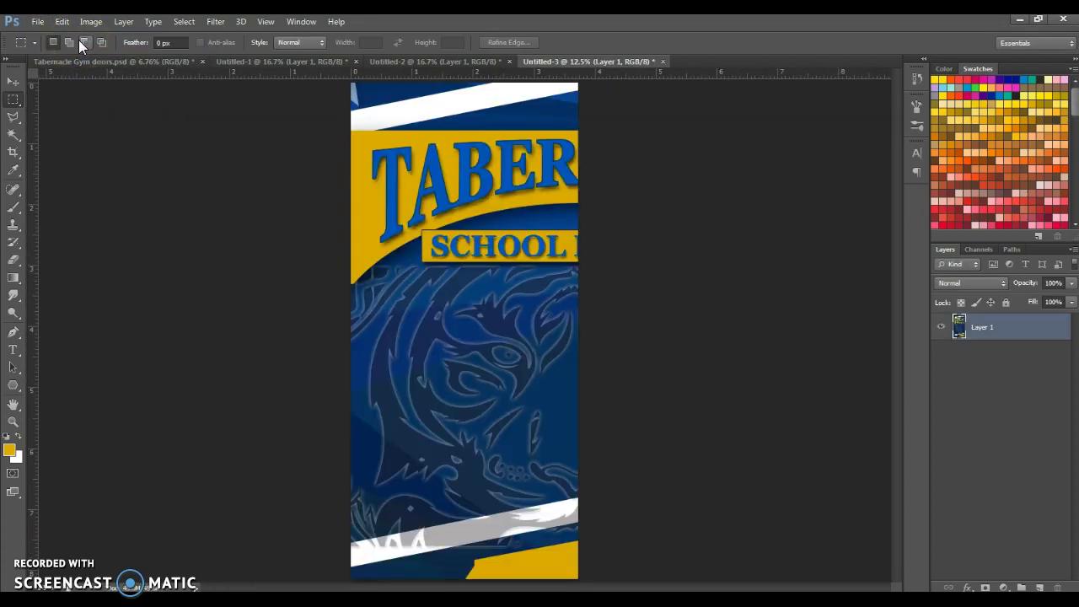
Step: Save the left door leaf artwork in the PRINT folder as an uncompressed TIFF copy without layers, named Left door left panel
click(38, 21)
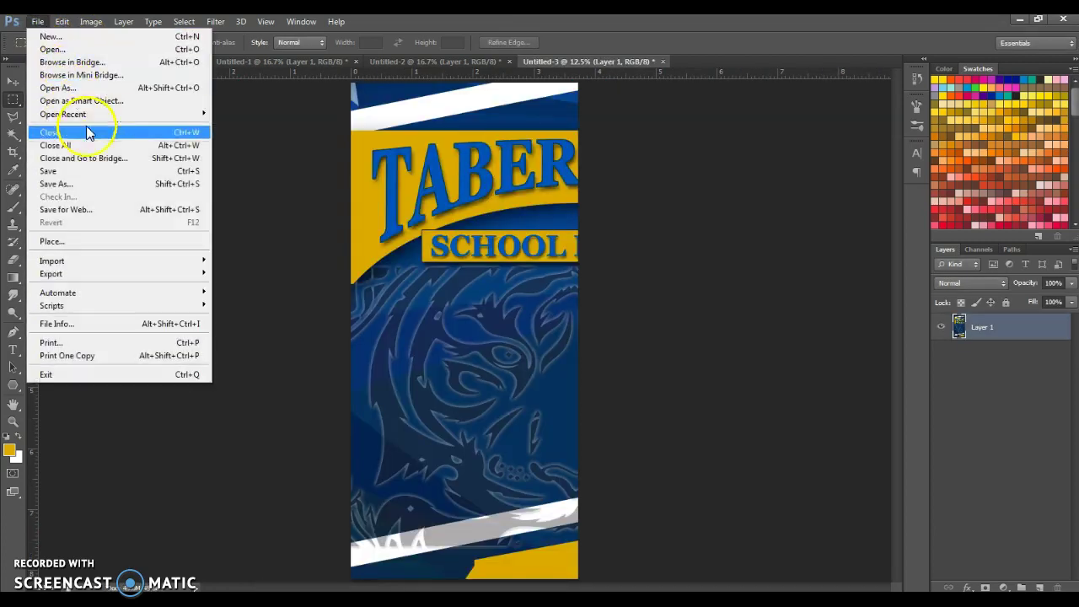
click(91, 185)
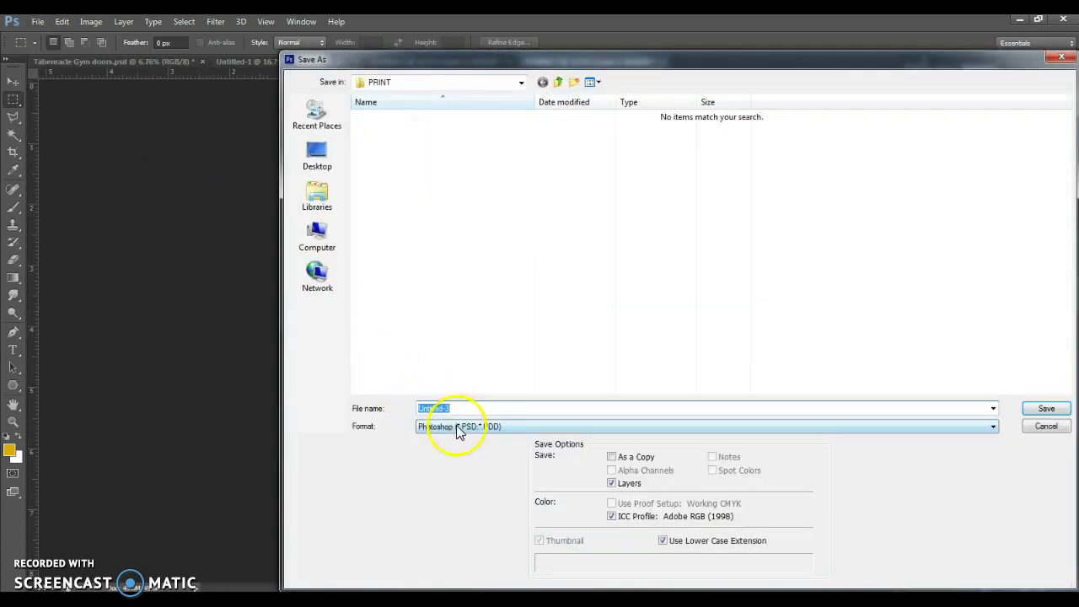
click(474, 428)
click(507, 415)
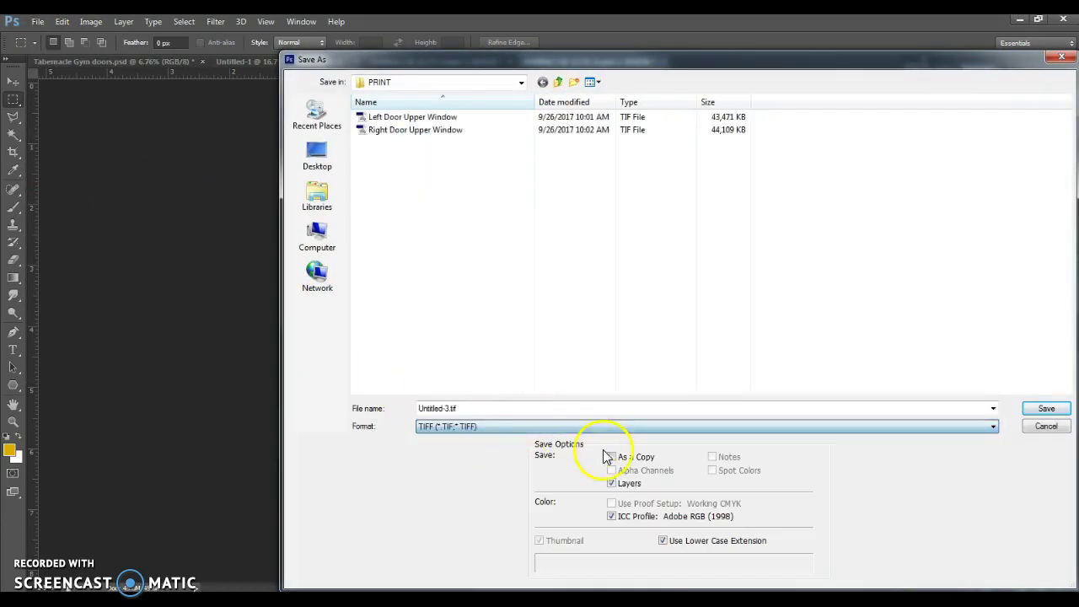
click(623, 482)
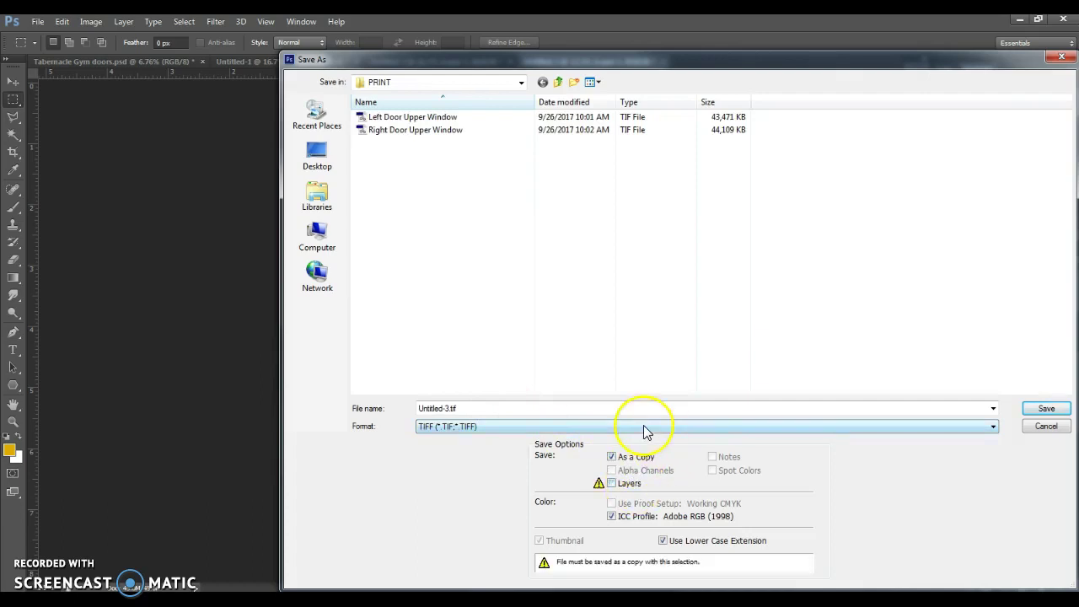
text(L)
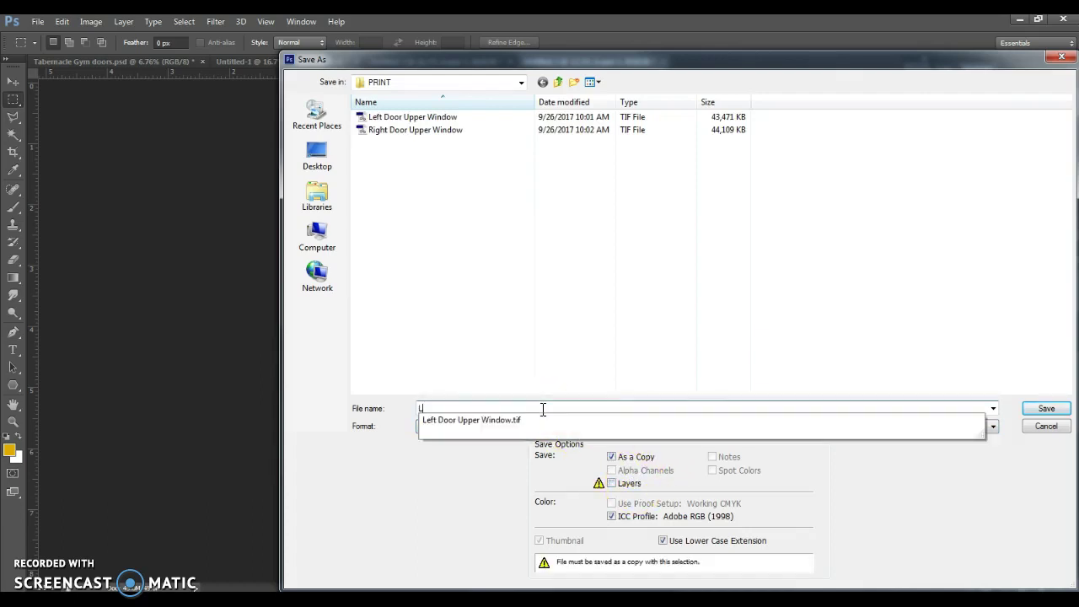
text(eft door left panel)
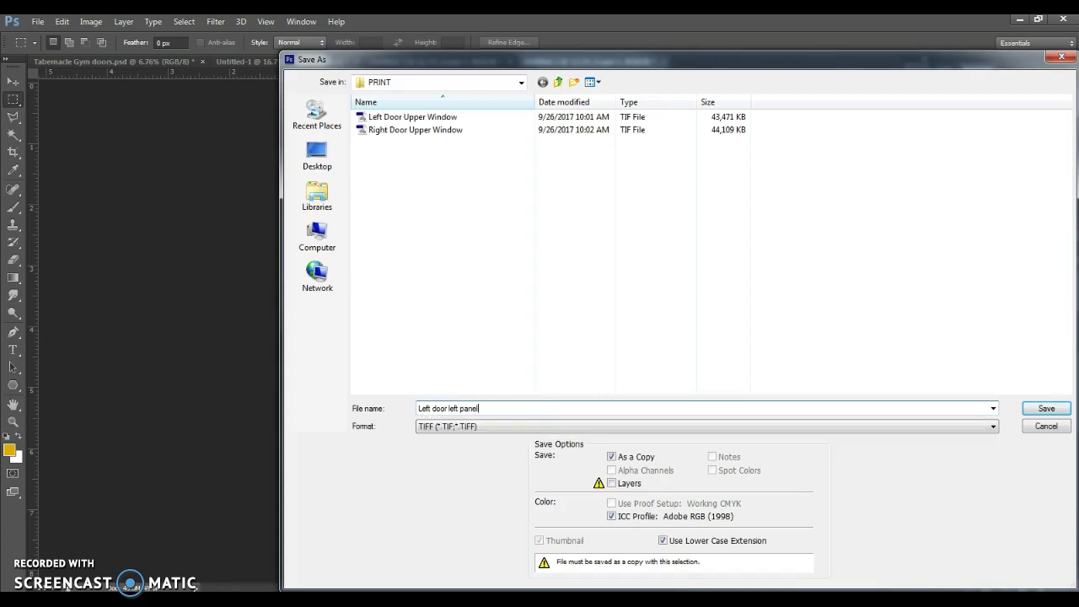
click(1043, 412)
click(528, 259)
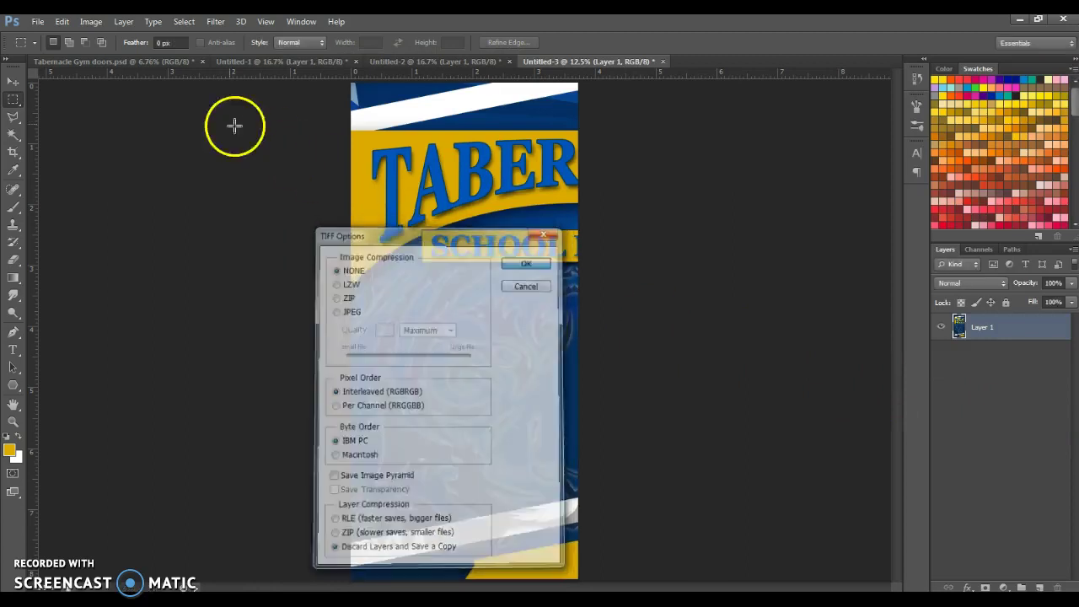
Step: Return to Tabernacle Gym doors.psd, select the right leaf of the left double door between the guides and copy it
click(126, 62)
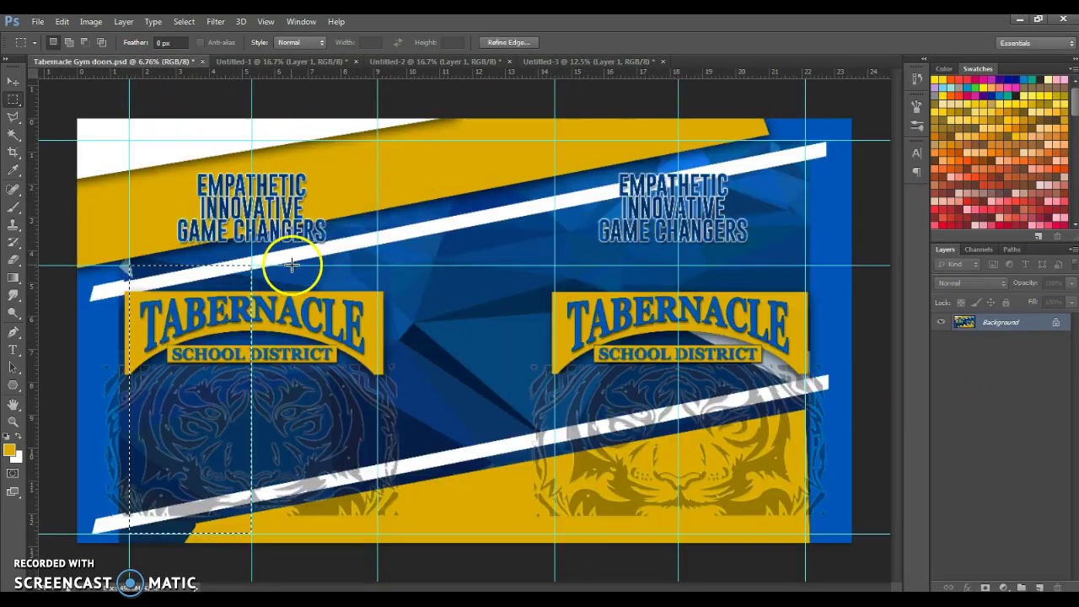
click(247, 264)
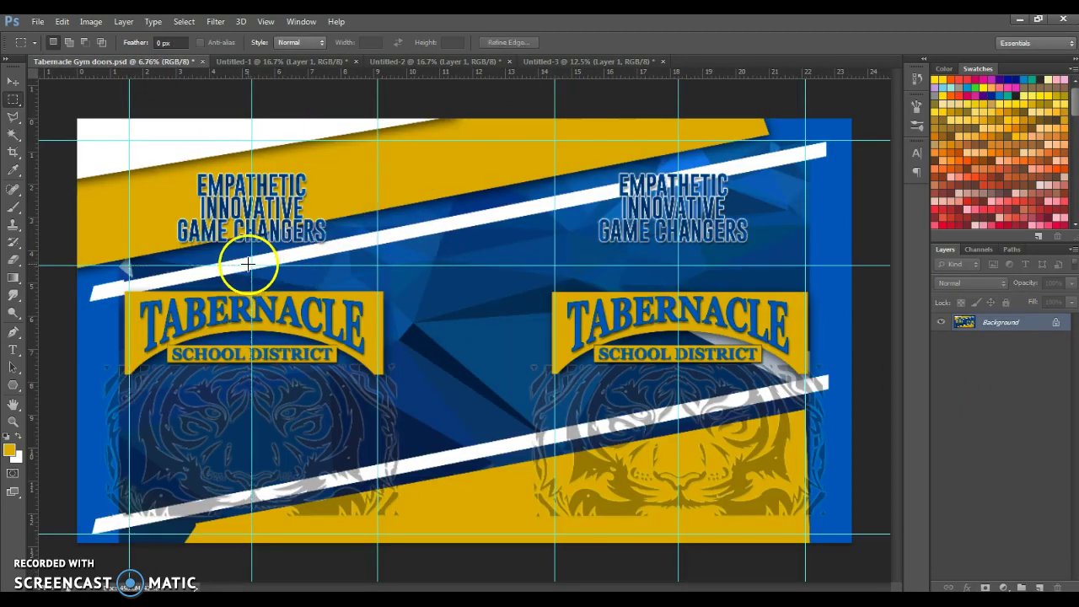
drag(251, 265, 377, 534)
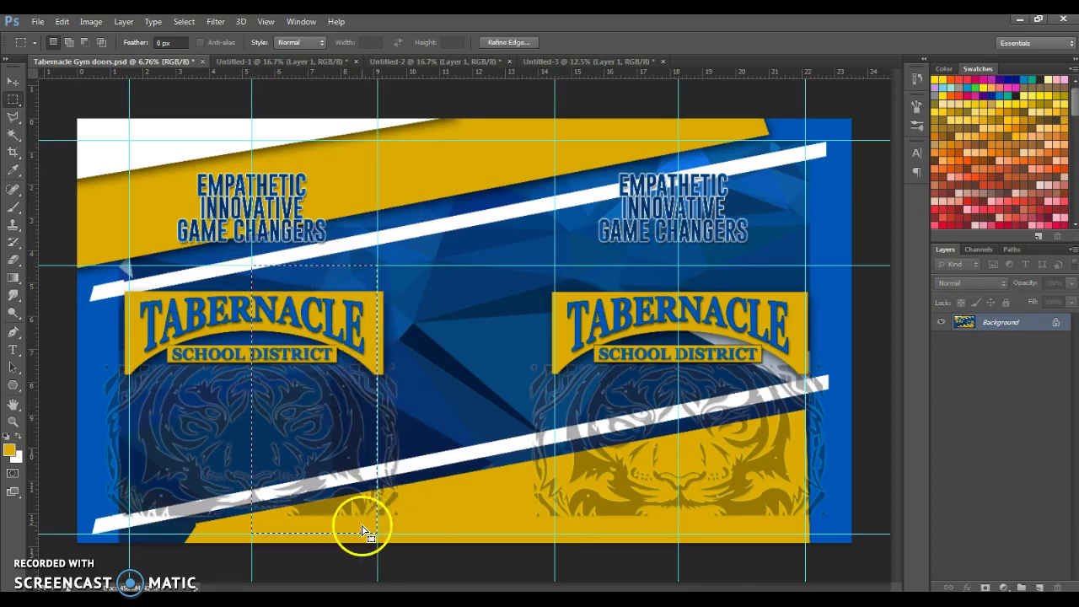
click(61, 21)
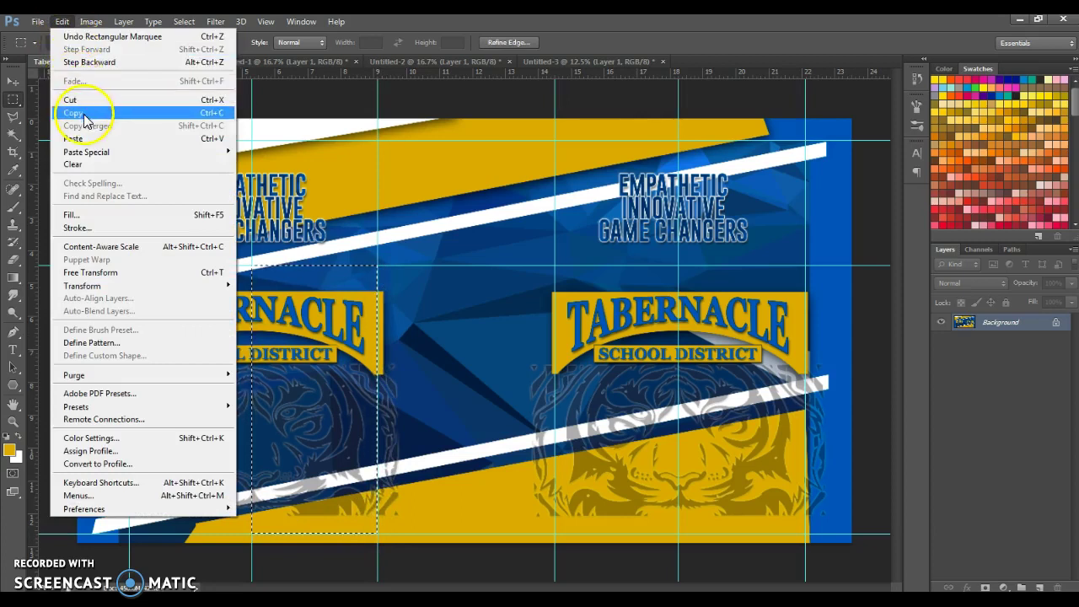
click(74, 112)
Step: Create a new clipboard-sized document with a transparent background and paste the copied right leaf artwork into it
click(62, 21)
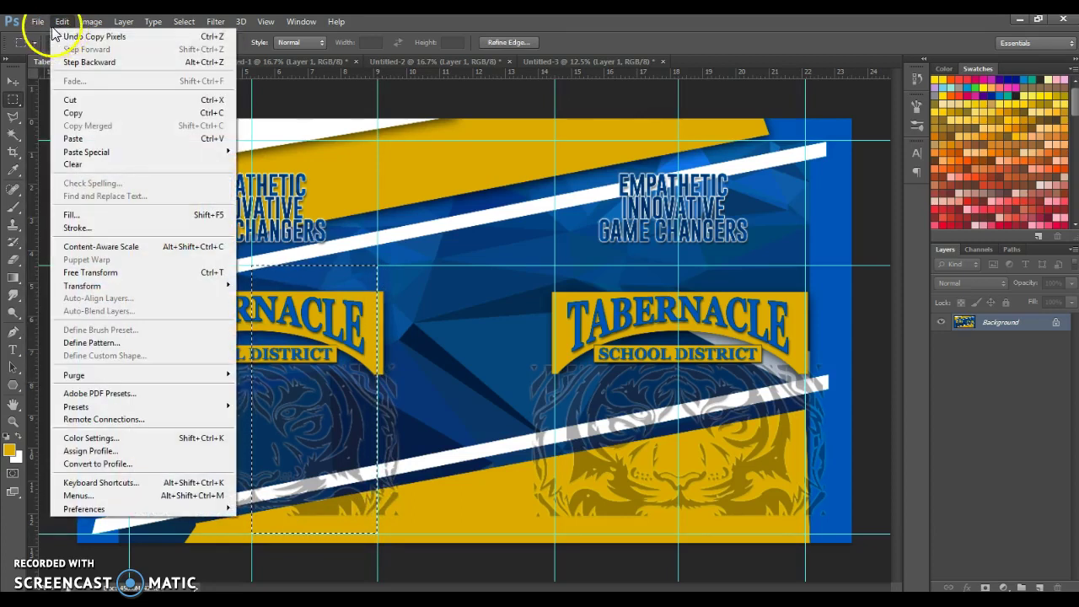
click(41, 36)
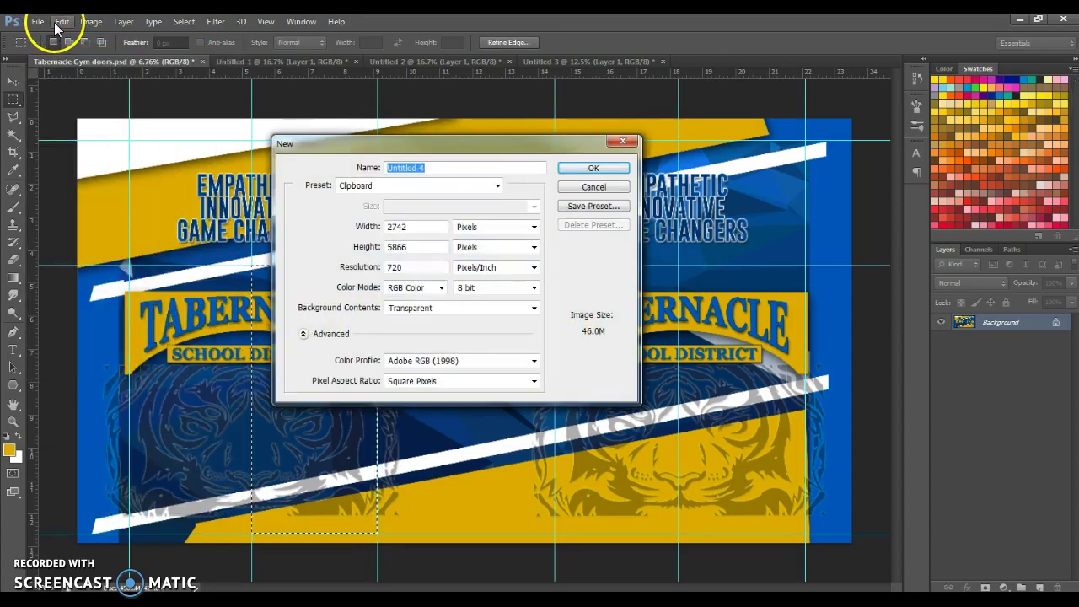
key(Return)
click(60, 22)
click(92, 140)
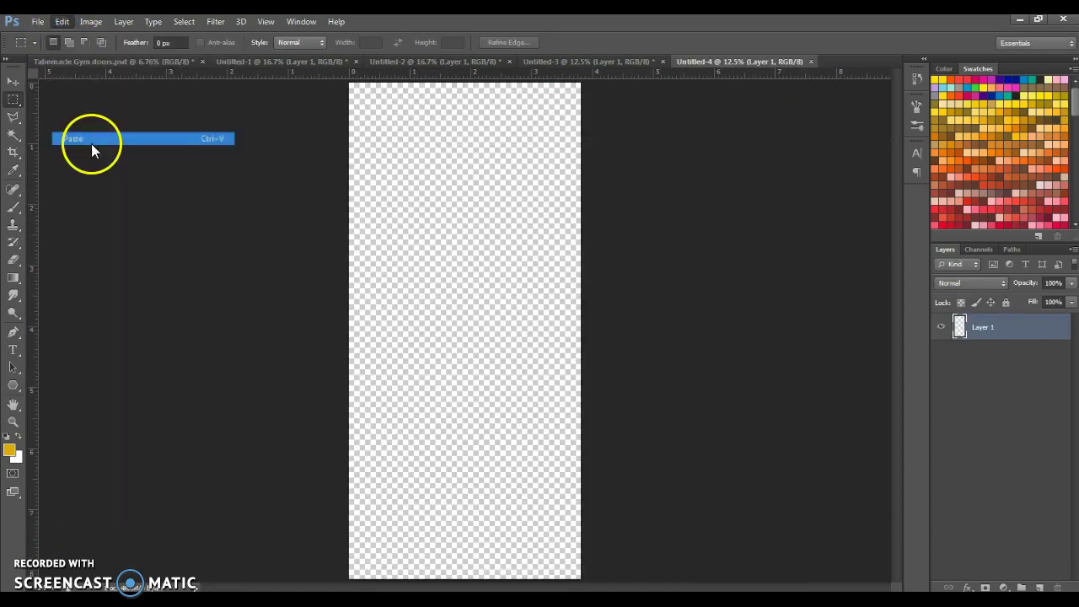
Step: Save the right leaf artwork in the PRINT folder as an uncompressed TIFF copy without layers, named Left Door right panel
click(43, 24)
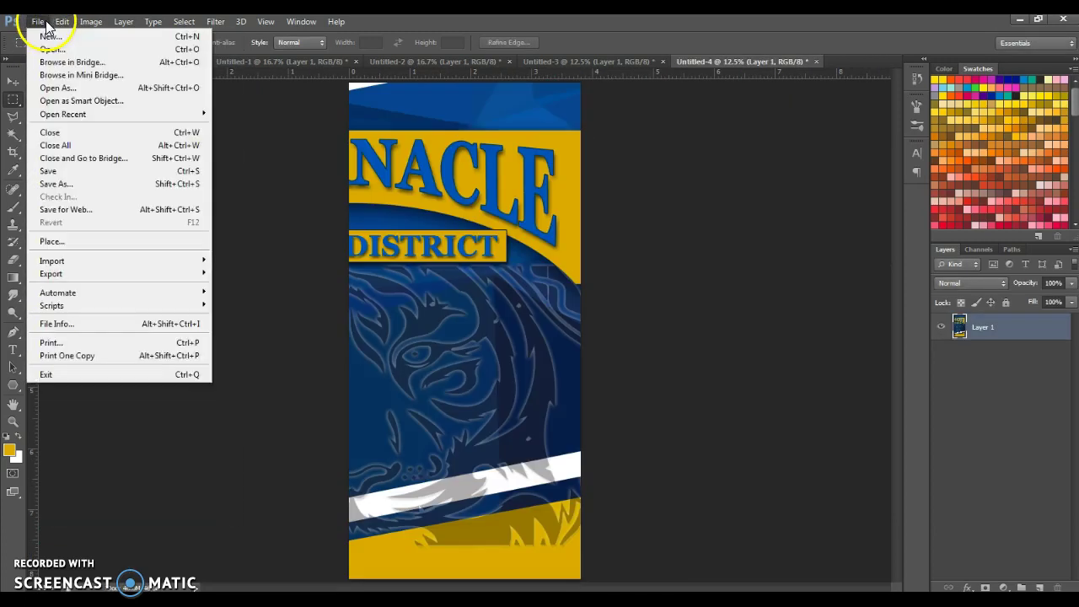
click(56, 183)
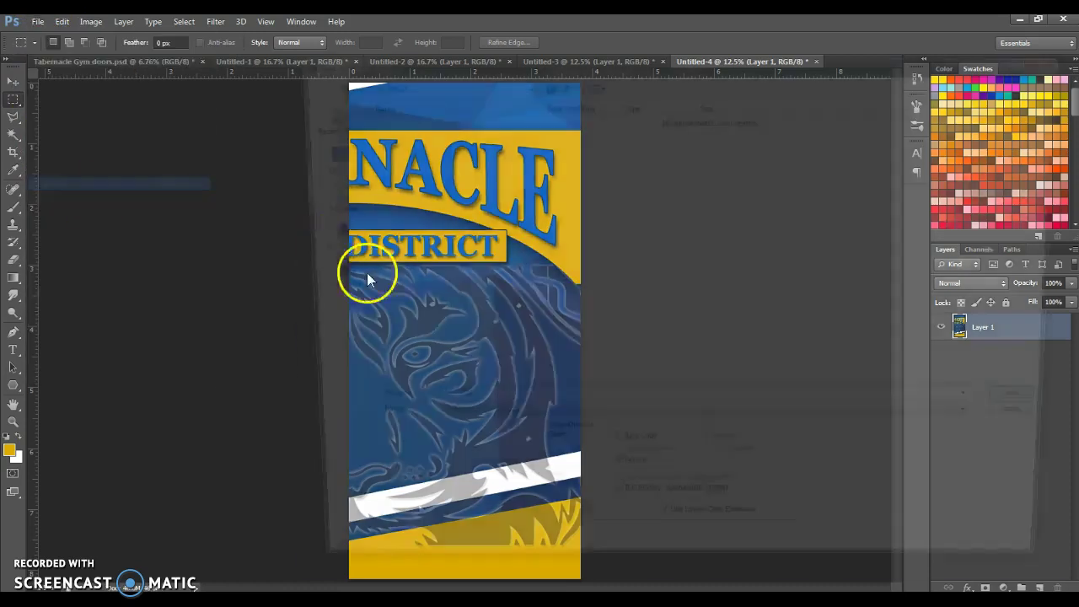
click(549, 426)
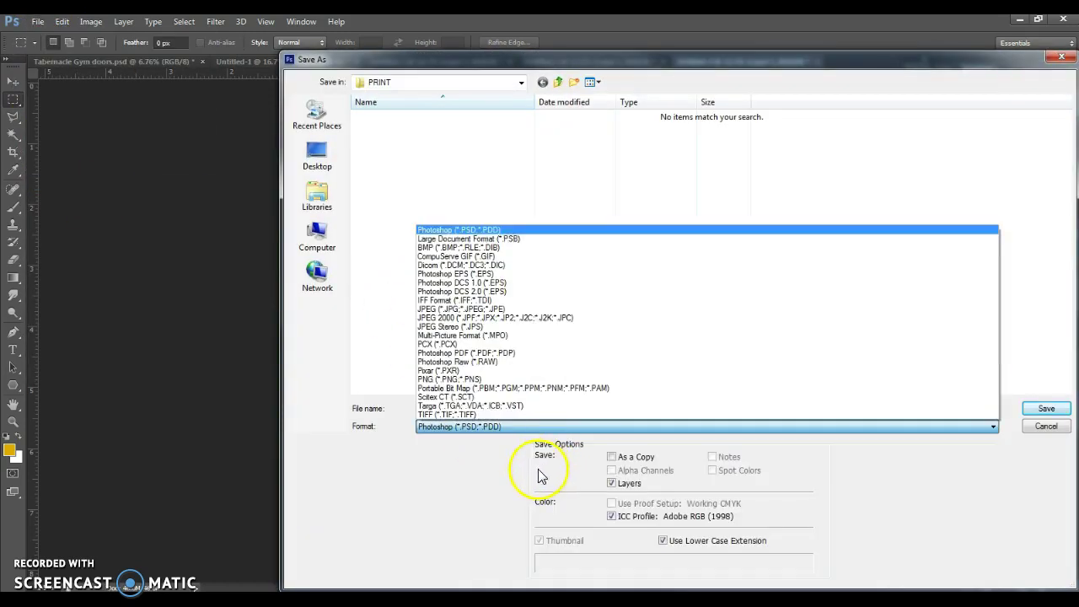
click(508, 414)
click(613, 483)
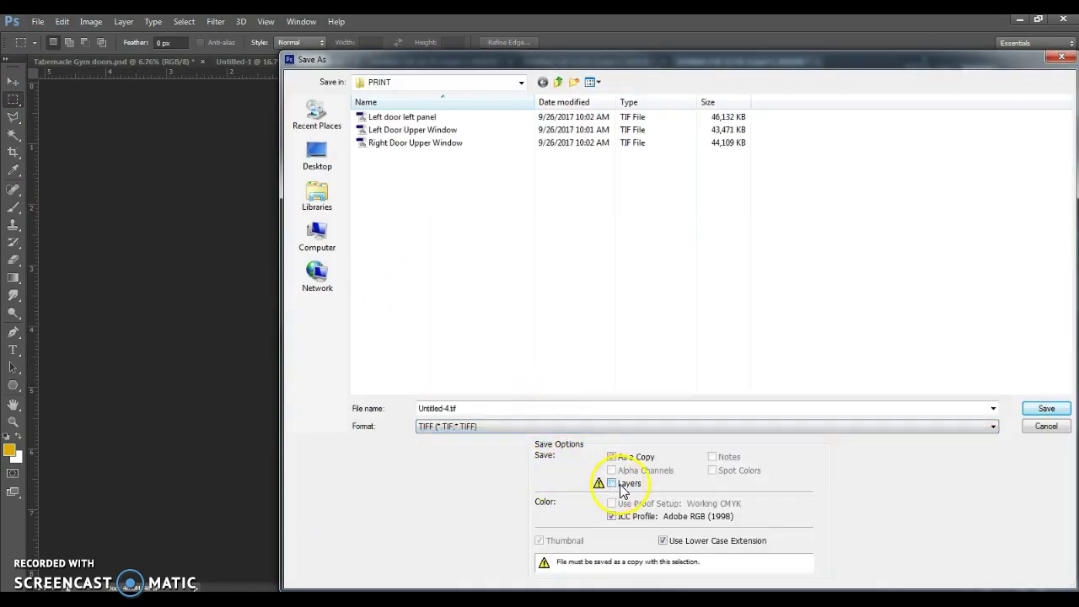
click(476, 407)
text(Left Door)
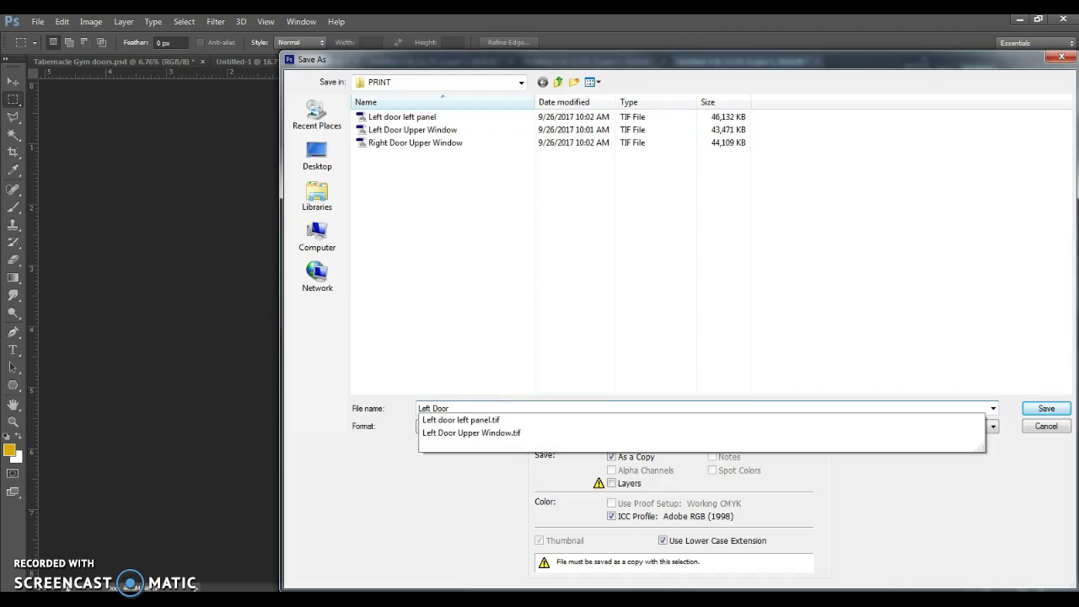
text( n)
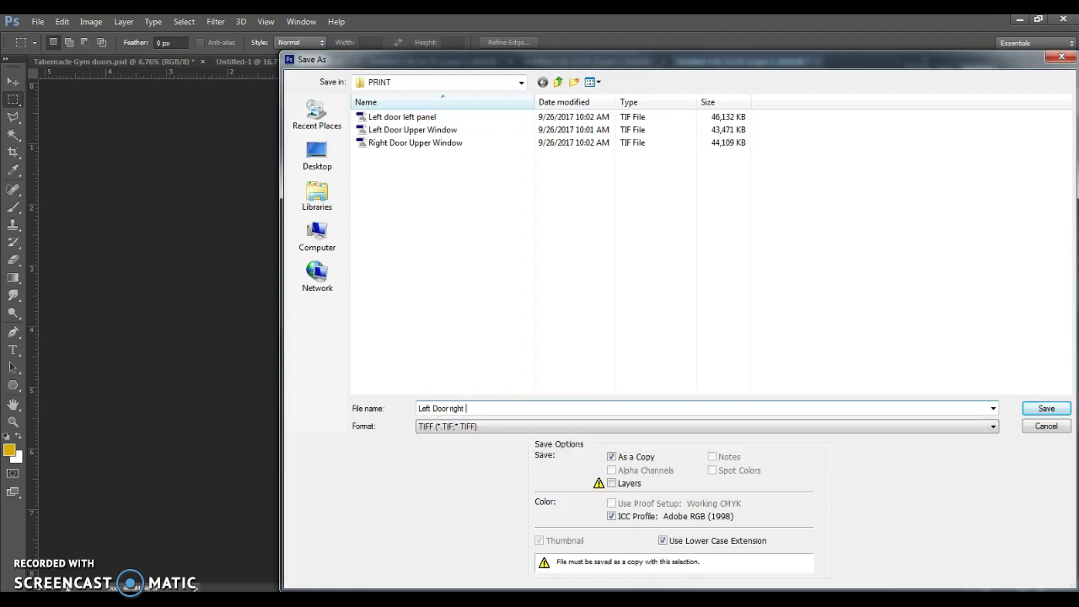
key(Return)
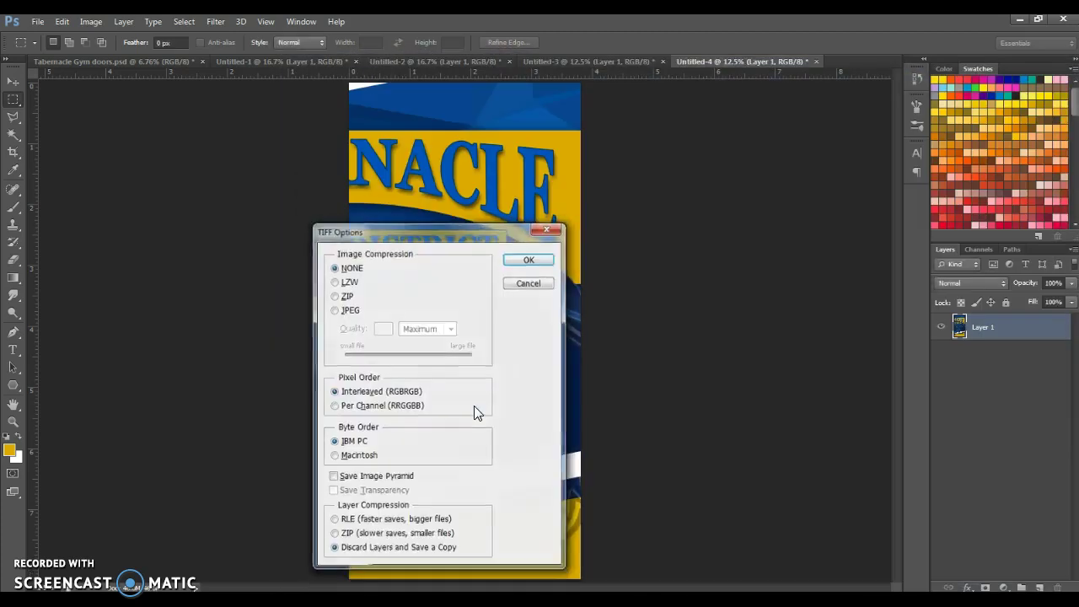
key(Return)
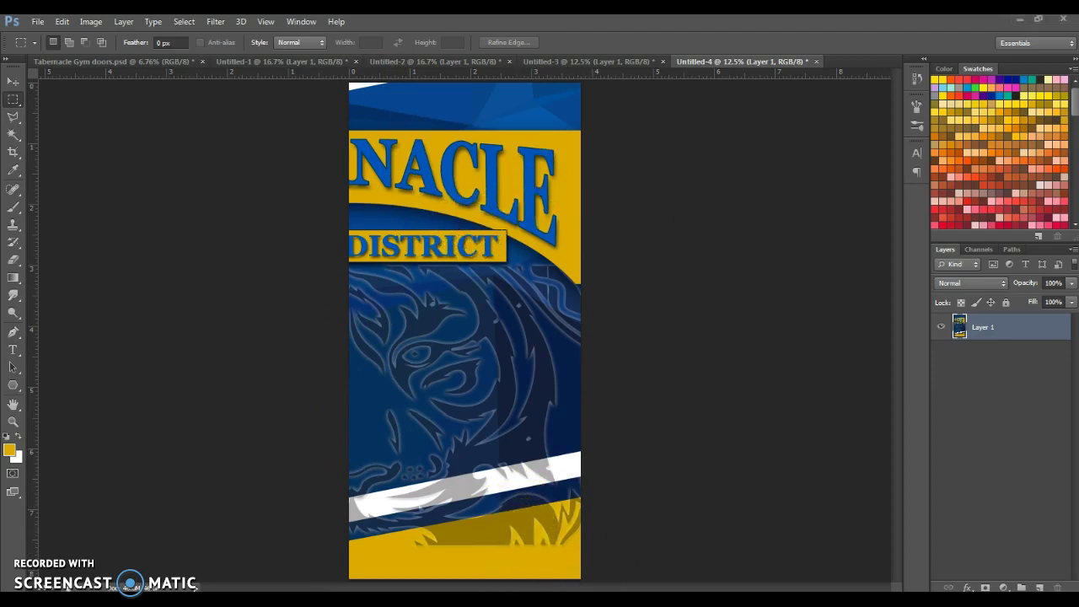
Step: Switch to Windows Explorer and open the PRINT folder inside the client's job folder under _JOBS
key(super+e)
drag(783, 79, 269, 64)
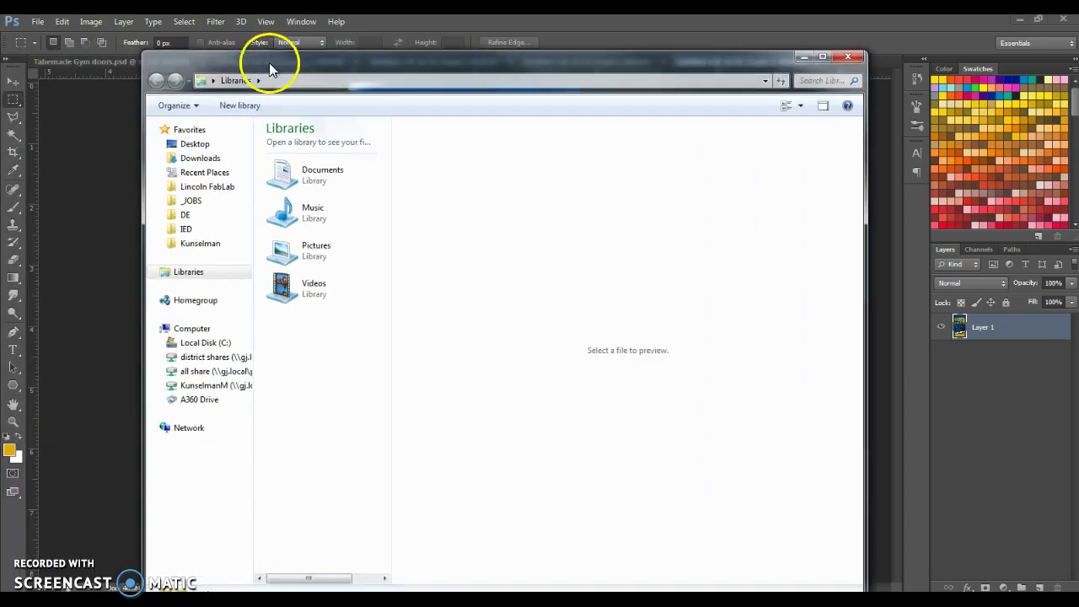
click(202, 202)
click(295, 380)
scroll(293, 470, down, 3)
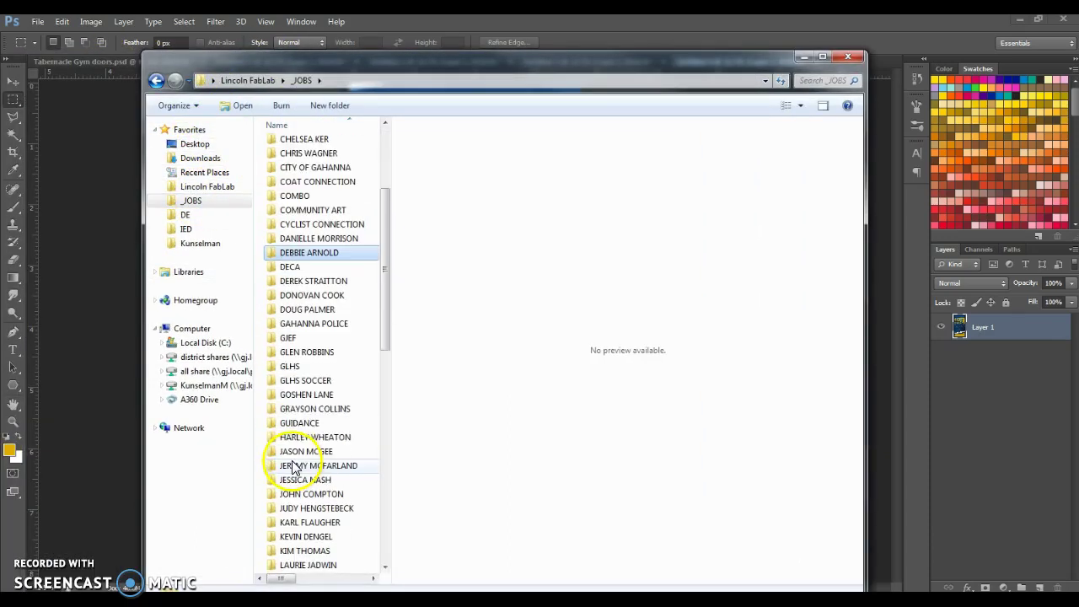
double_click(307, 353)
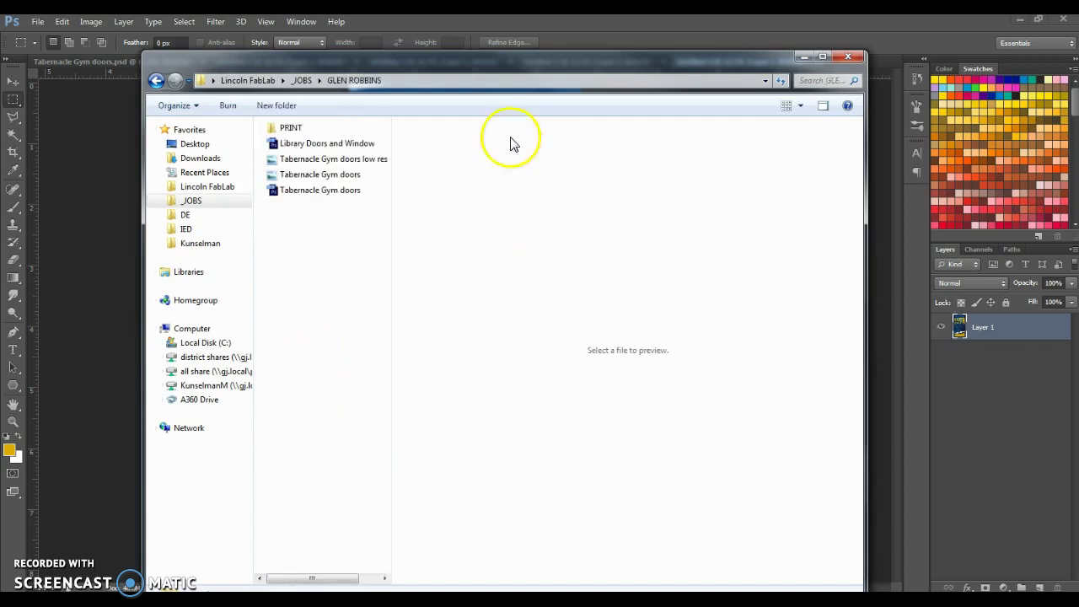
double_click(290, 128)
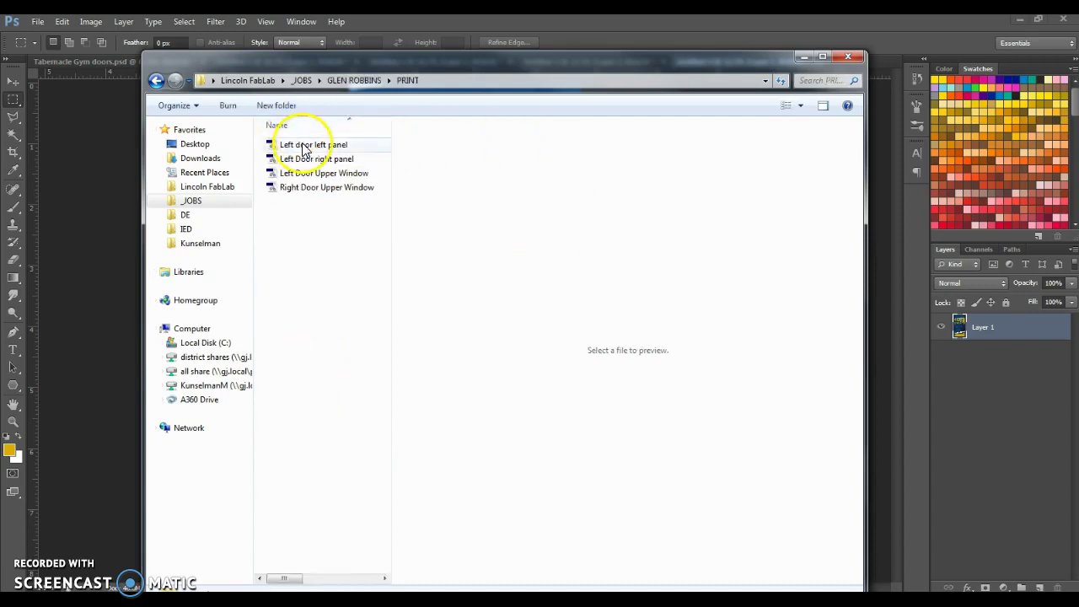